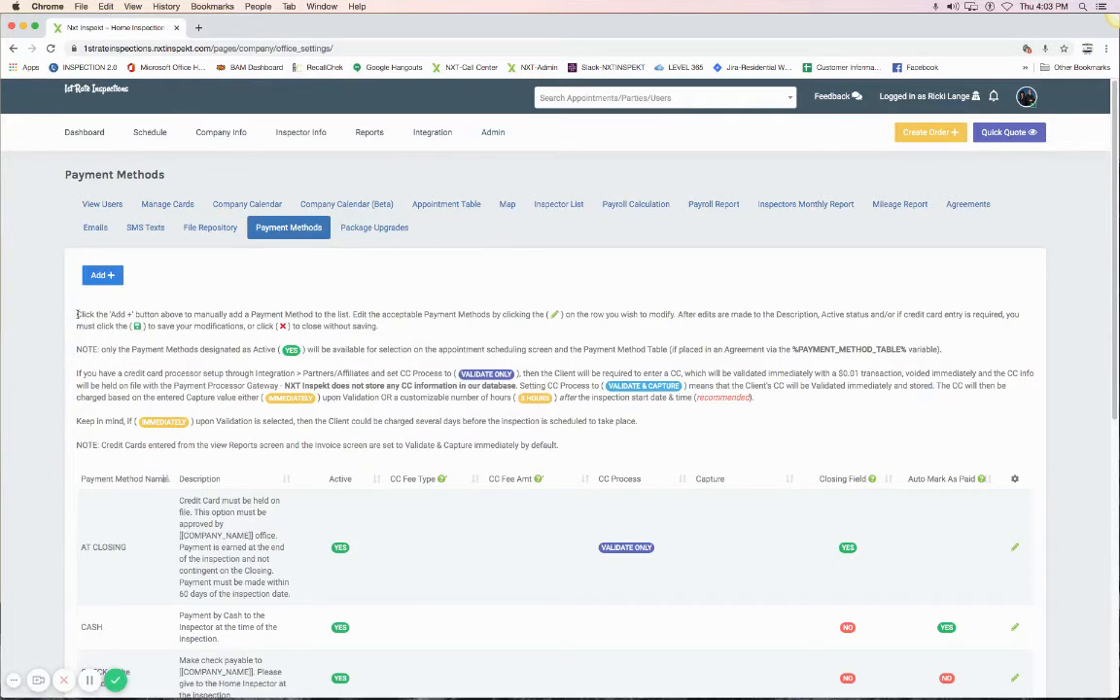
# - Review the payment method instructions and the fee, processing, closing and auto-paid columns of the Payment Methods table
pyautogui.moveTo(77, 314); pyautogui.dragTo(568, 446)
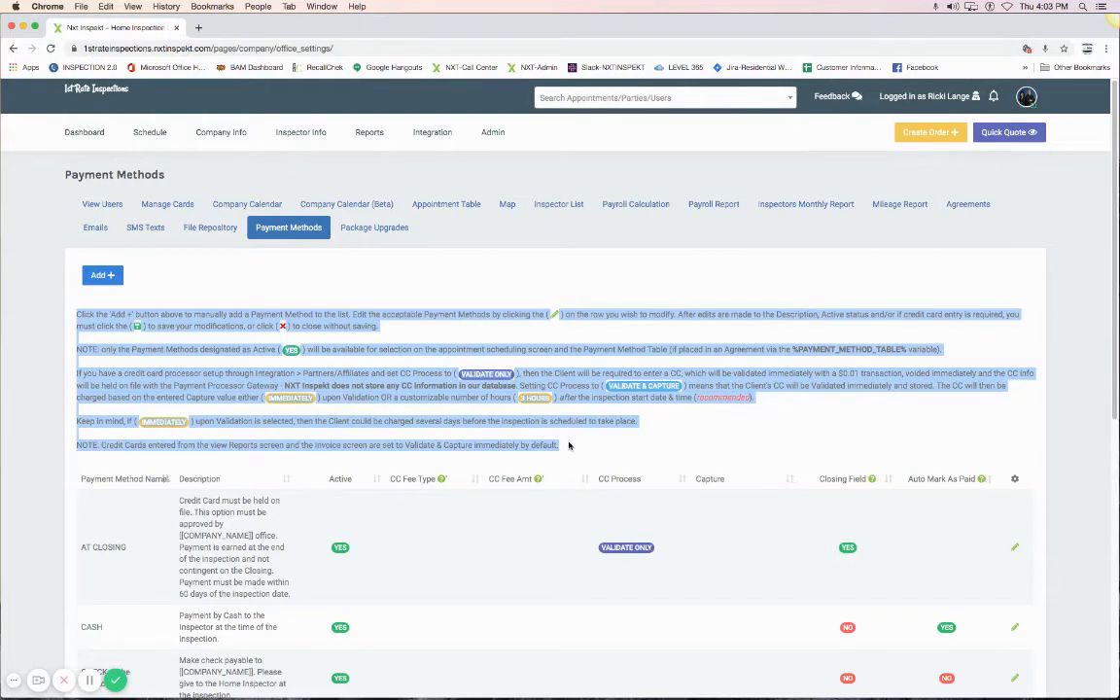
pyautogui.click(389, 254)
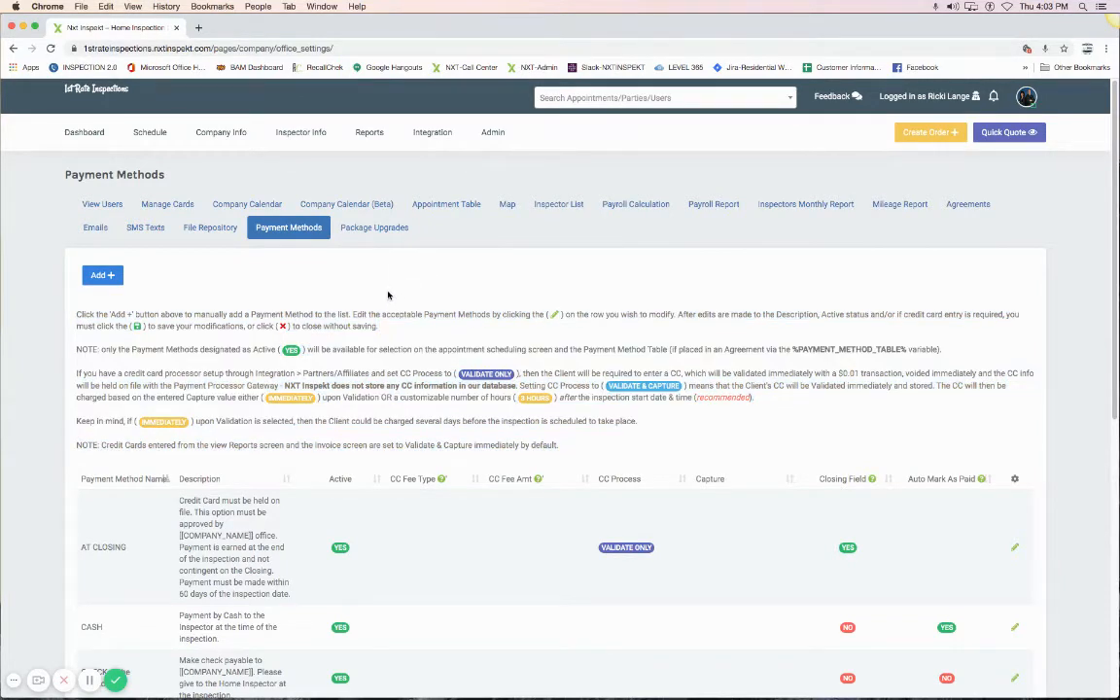
pyautogui.scroll(-3, 388, 296)
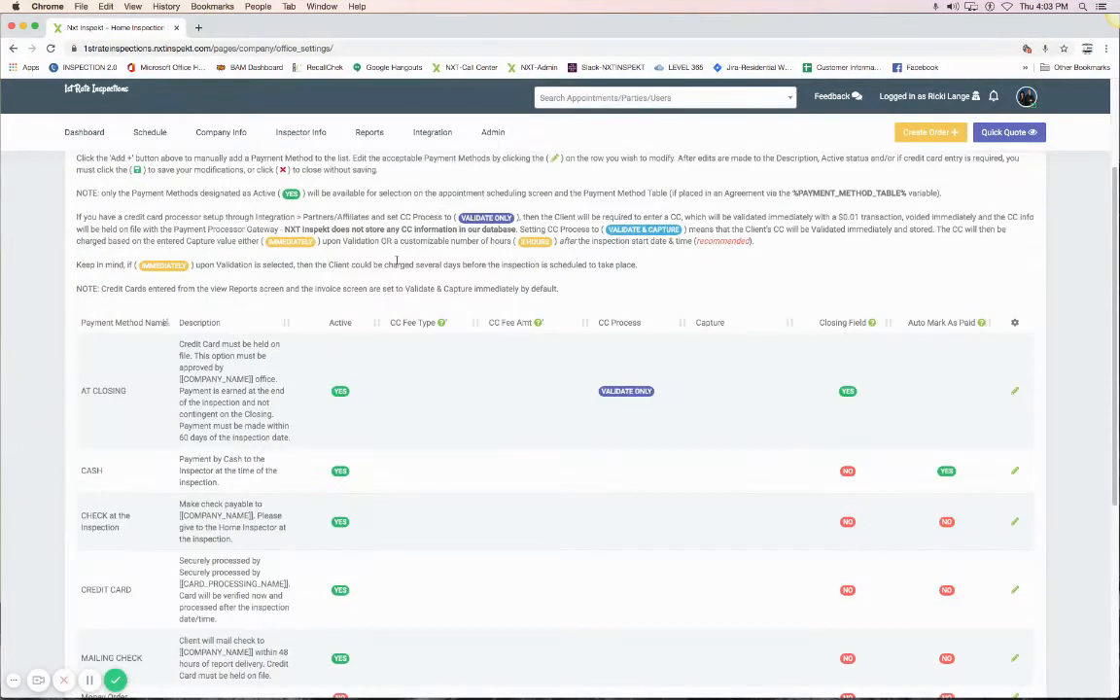
pyautogui.moveTo(442, 326)
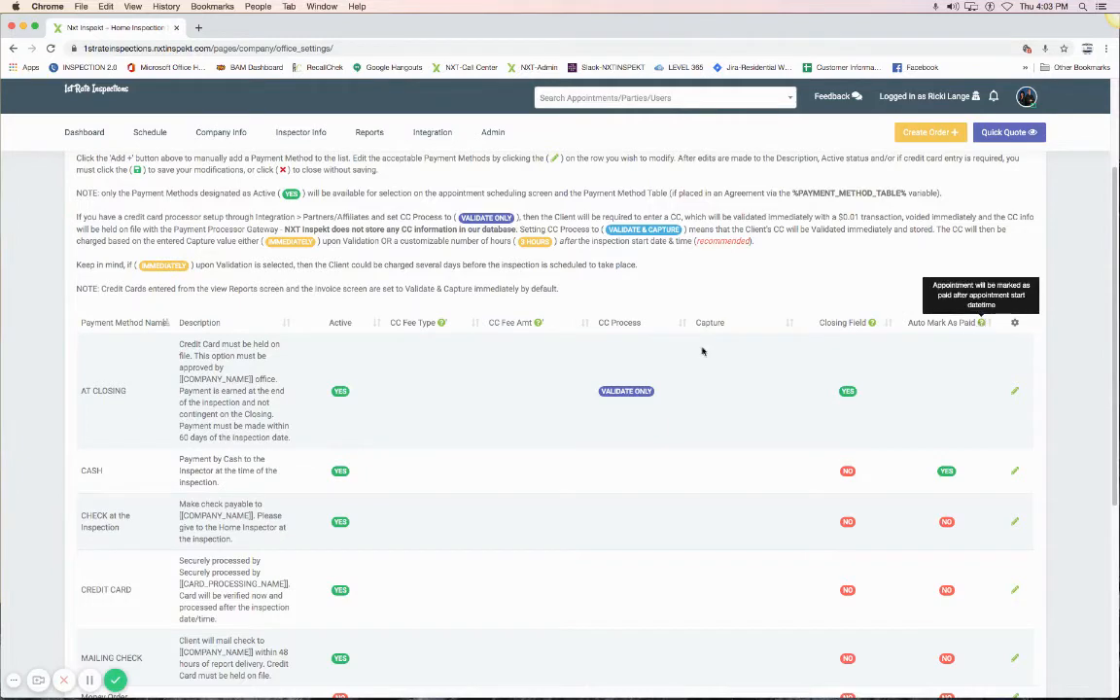
pyautogui.scroll(-1, 626, 306)
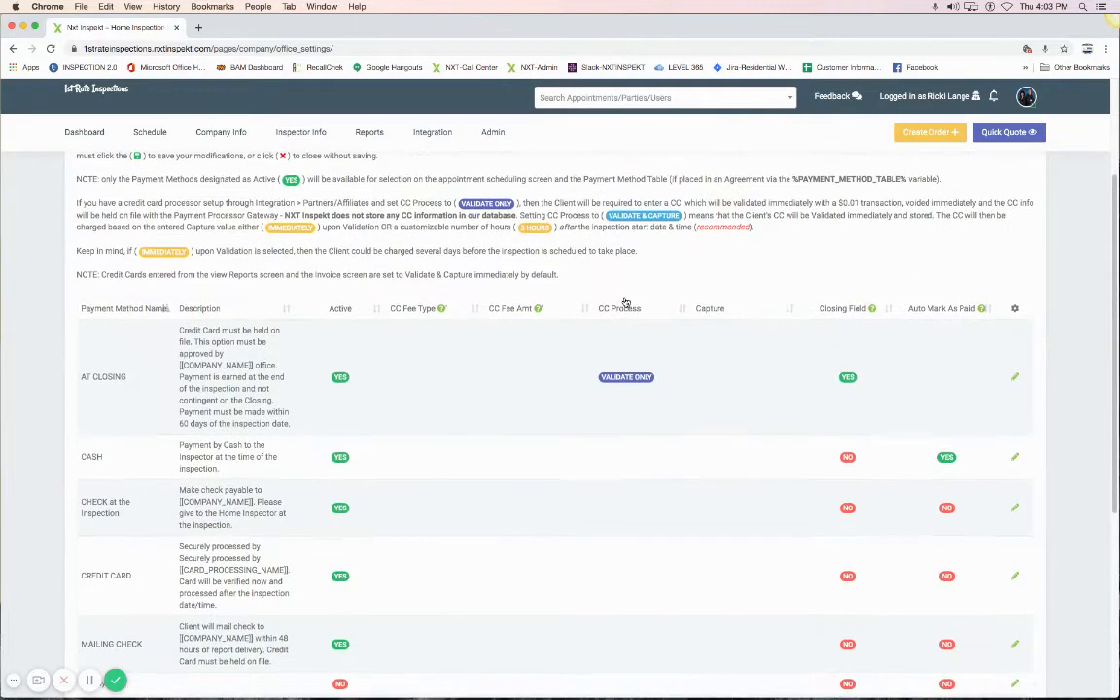
pyautogui.scroll(1, 627, 305)
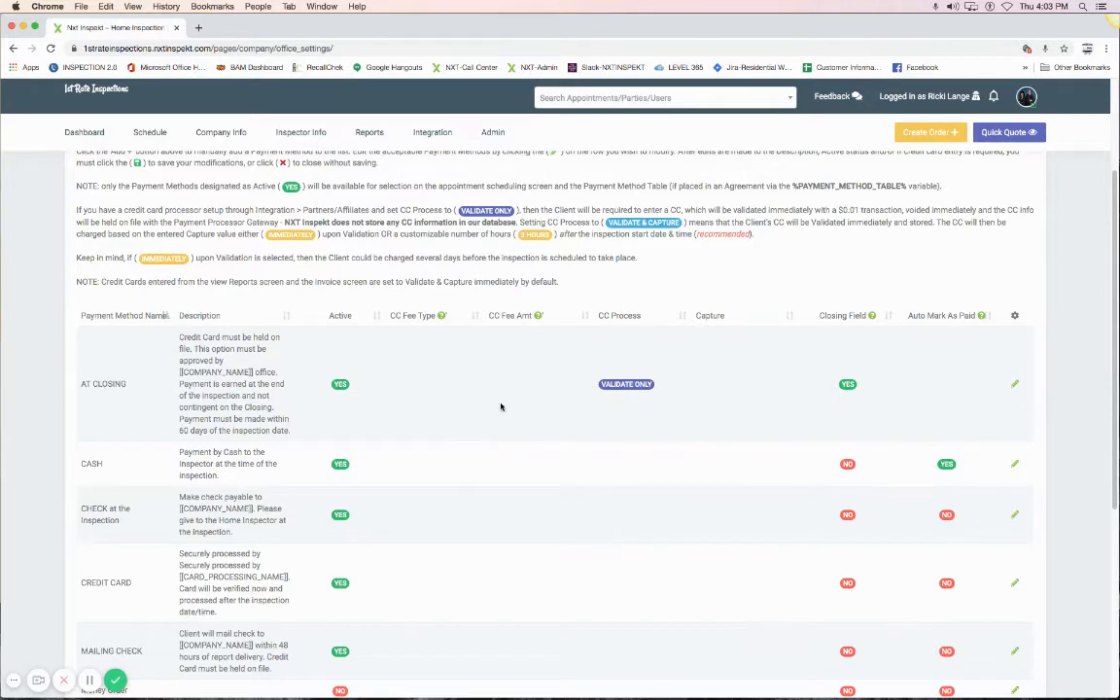
# - Edit the AT CLOSING payment method, giving it a Flat Fee credit card fee of 50
pyautogui.click(1016, 386)
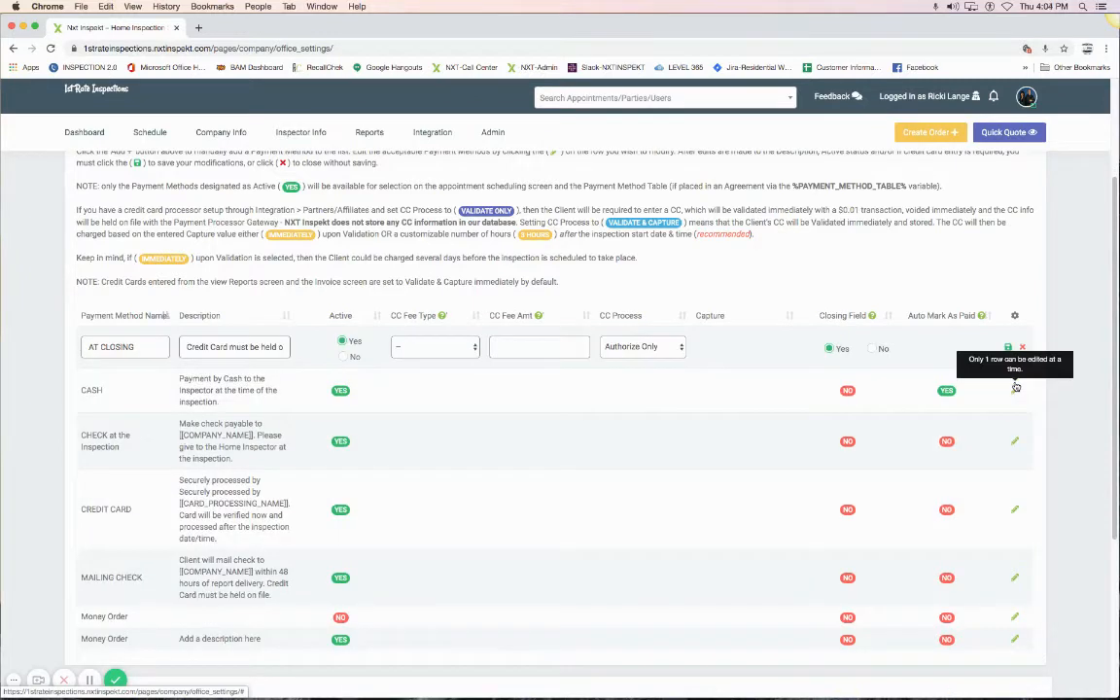
pyautogui.moveTo(115, 347); pyautogui.dragTo(258, 346)
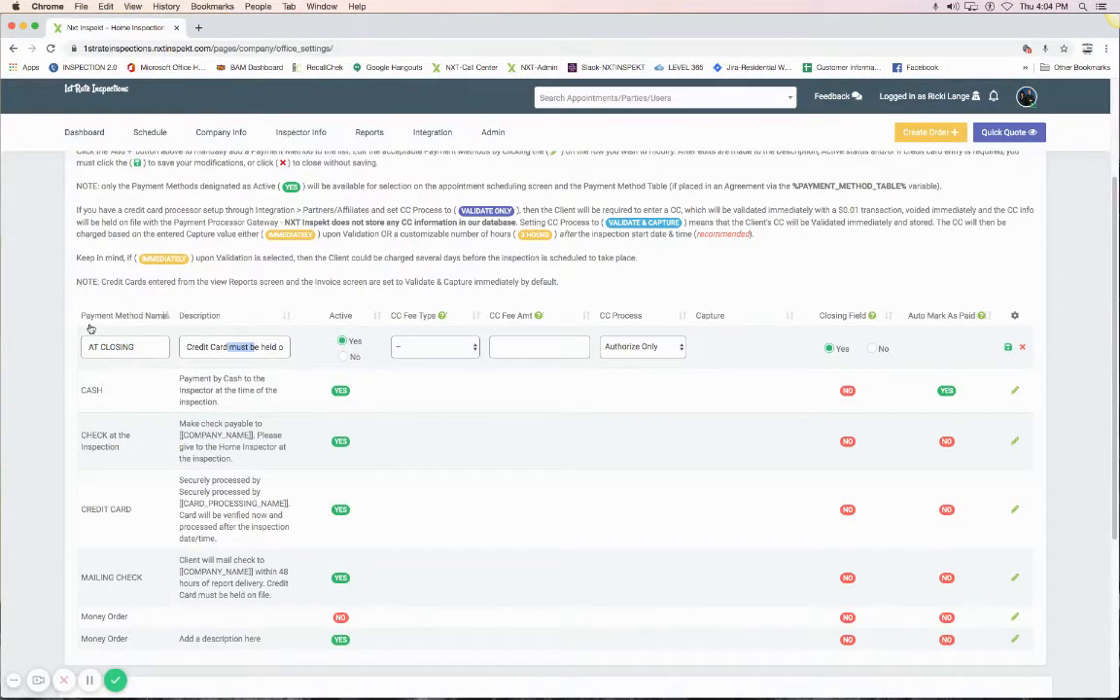
pyautogui.click(344, 357)
pyautogui.click(342, 341)
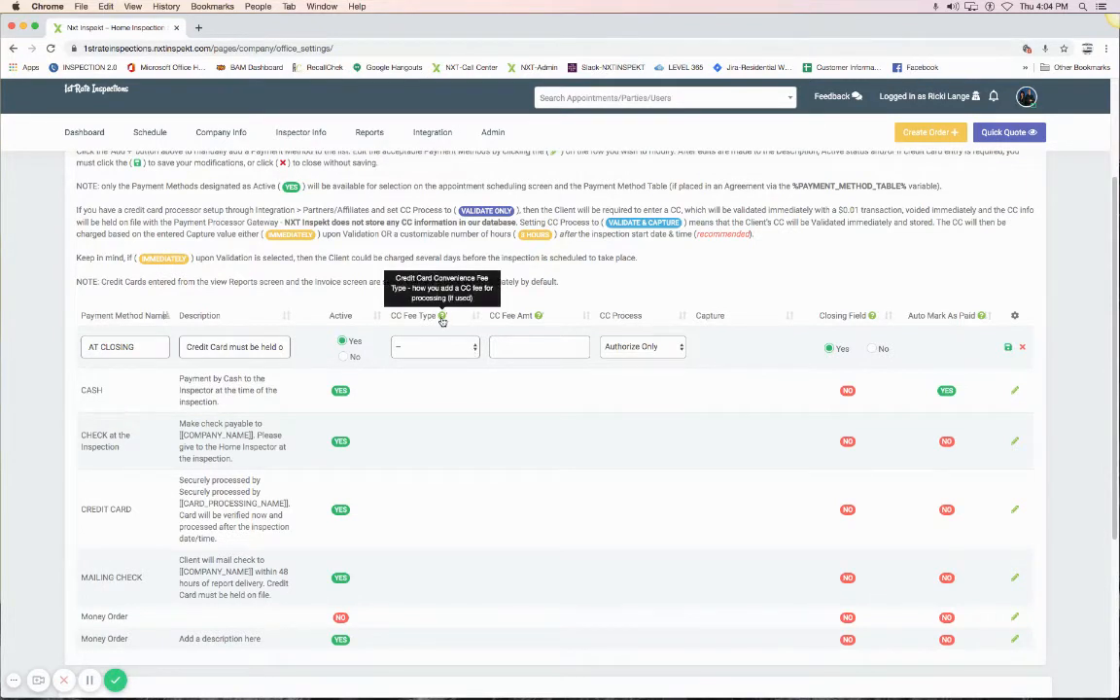
pyautogui.click(452, 347)
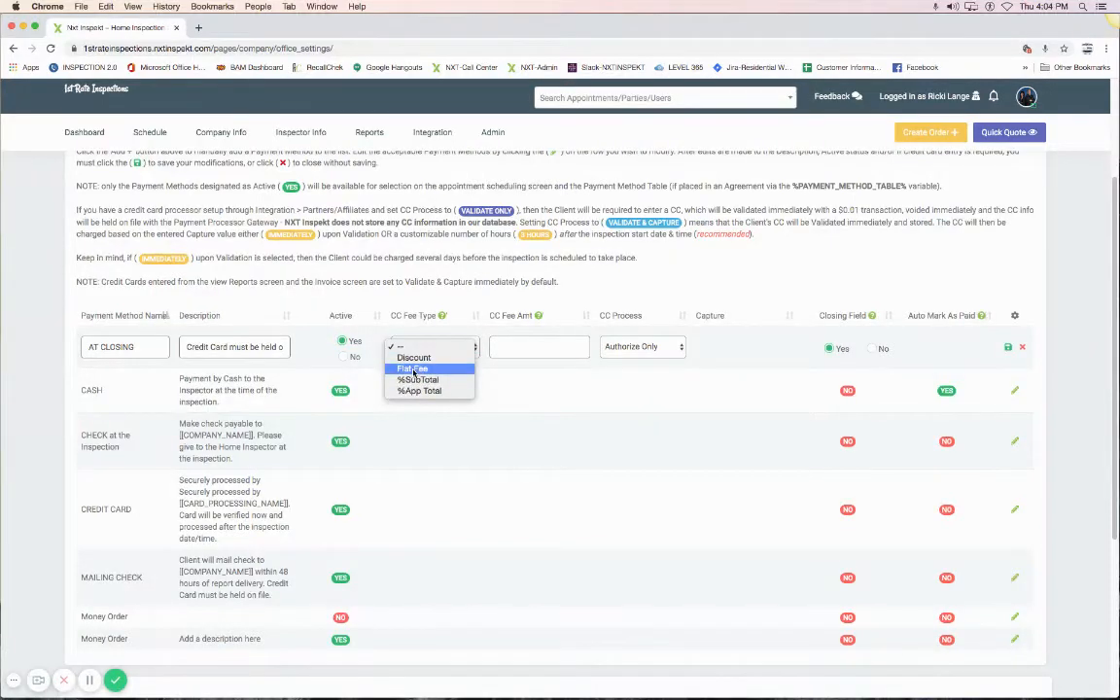
pyautogui.click(418, 369)
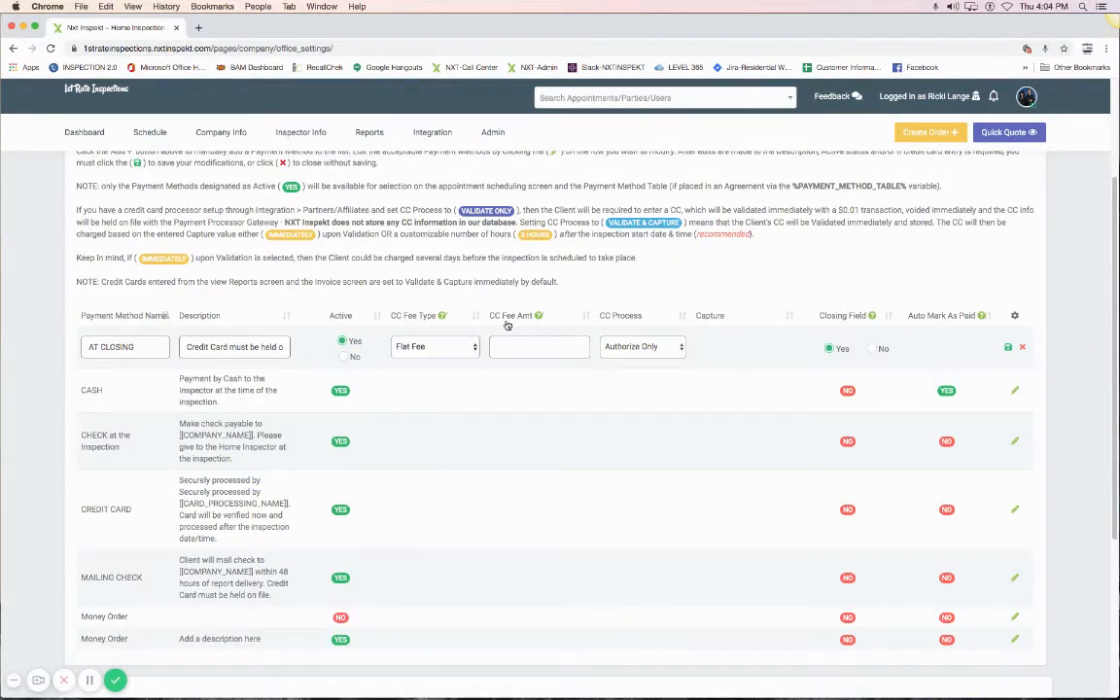
pyautogui.moveTo(538, 318)
pyautogui.write('50')
# - Choose Authorize Only as the CC Process for AT CLOSING, then save the method and accept the disclaimer consent
pyautogui.click(674, 350)
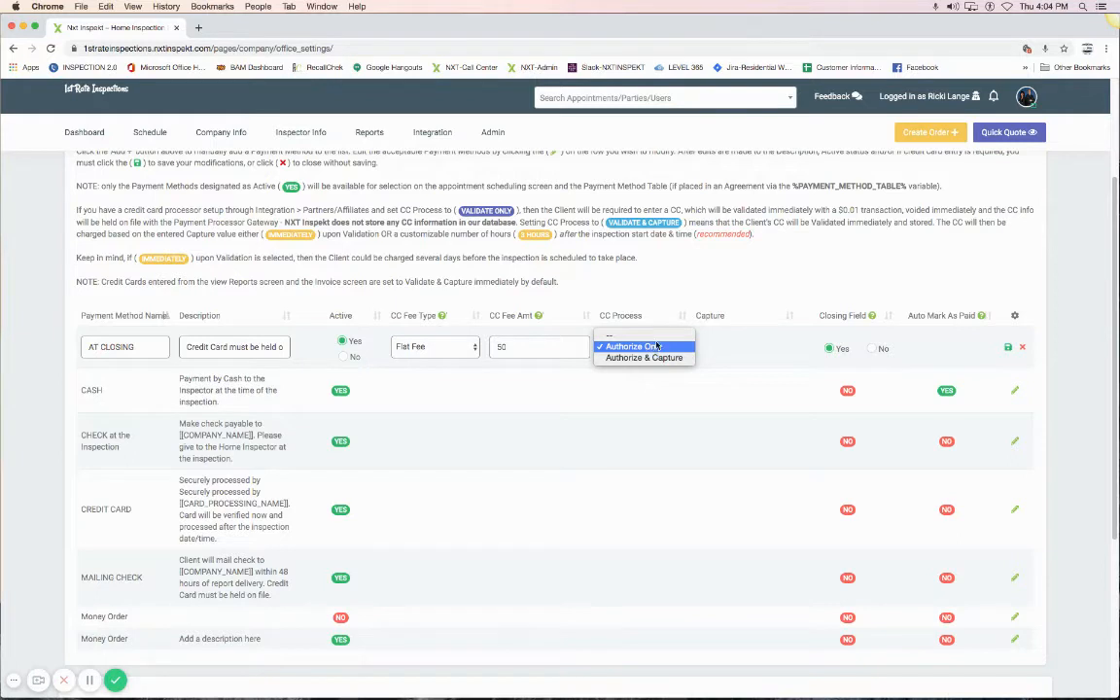
pyautogui.click(657, 347)
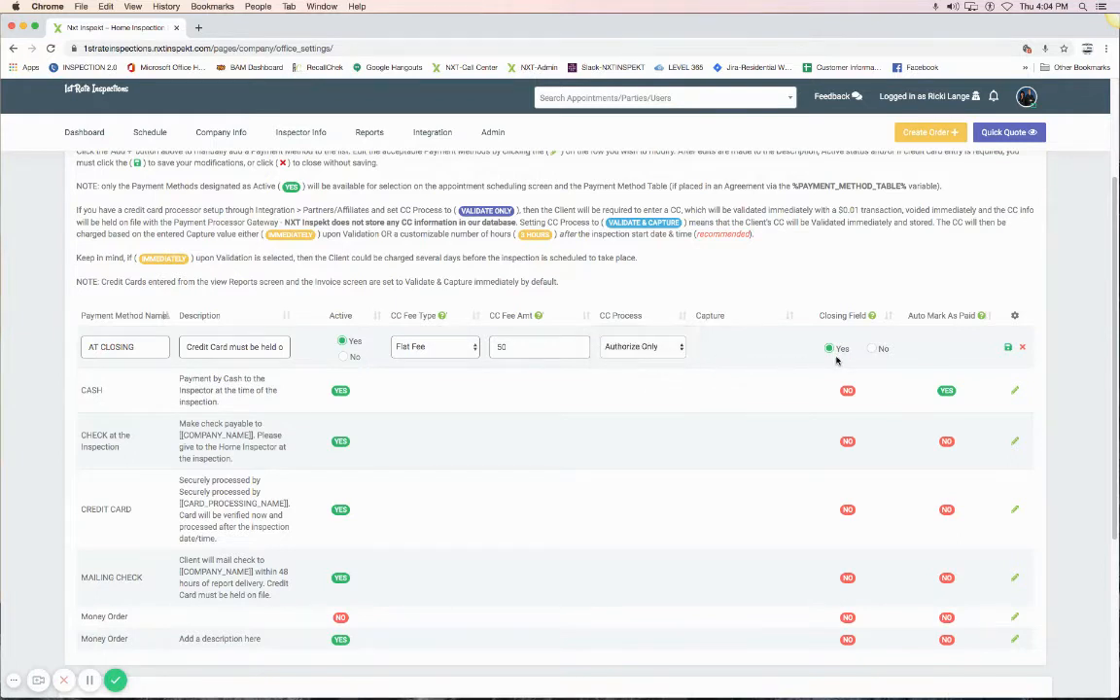
pyautogui.moveTo(871, 318)
pyautogui.click(1009, 348)
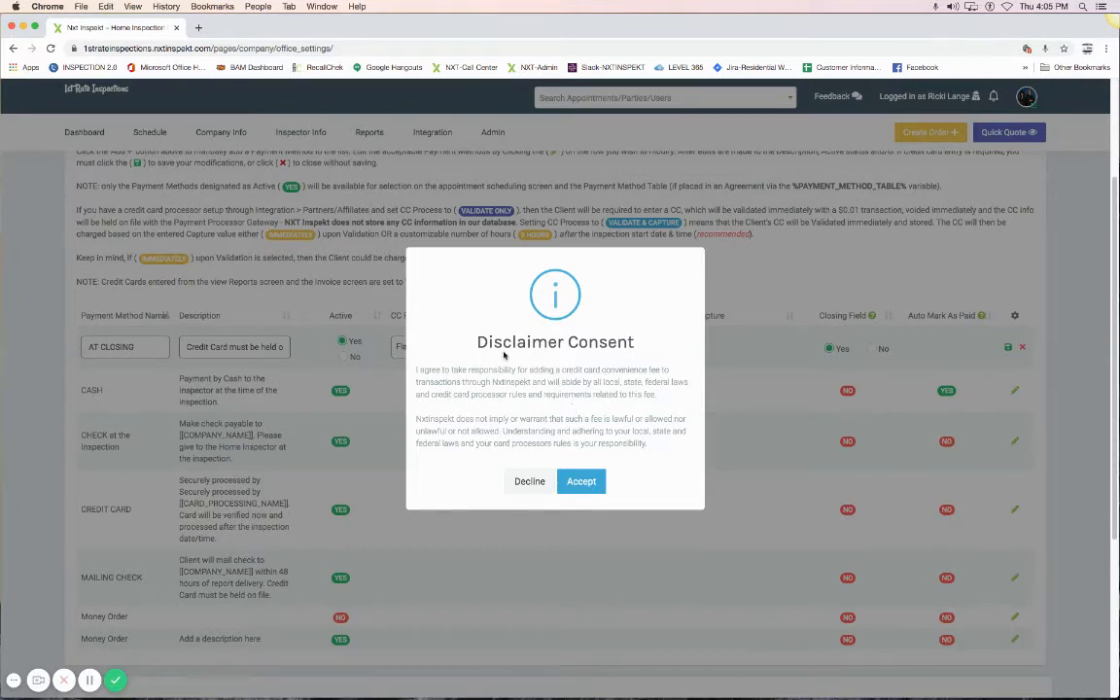
pyautogui.click(584, 482)
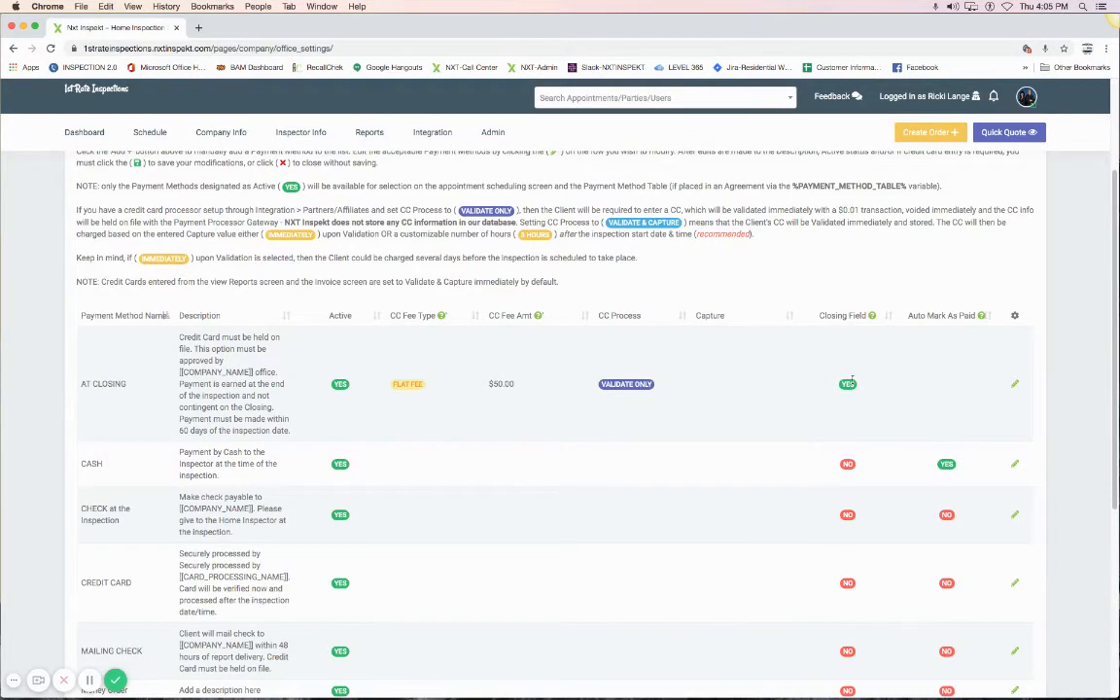
# - Change the AT CLOSING credit card fee to %App Total at 3.95, save it and accept the disclaimer consent
pyautogui.click(1017, 386)
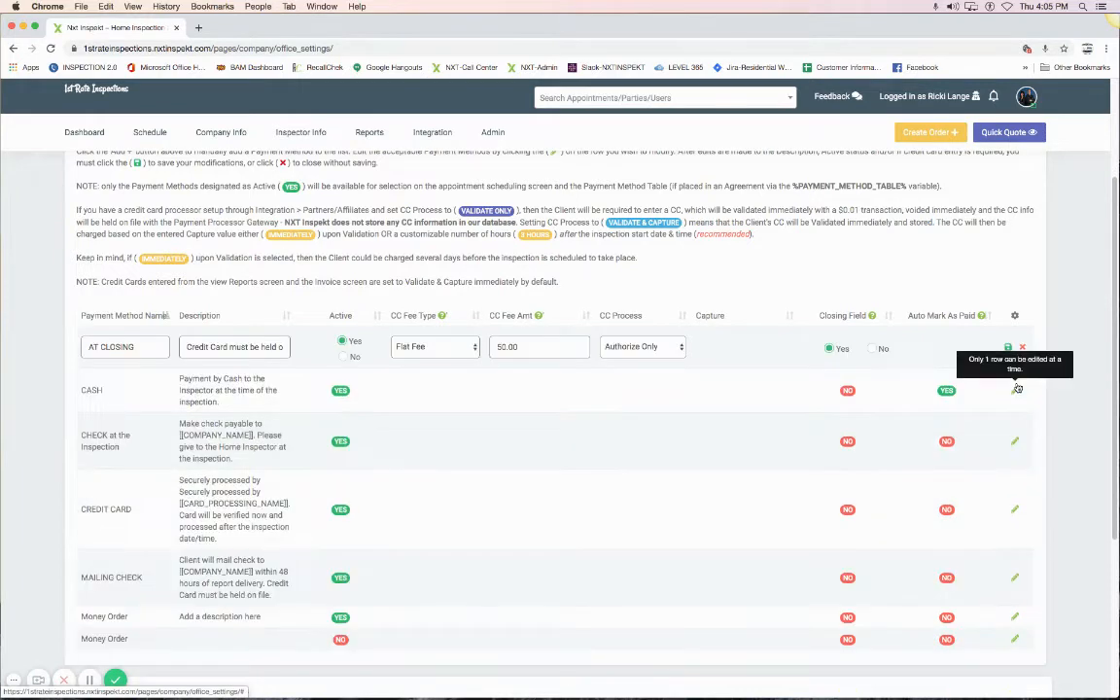
pyautogui.click(438, 350)
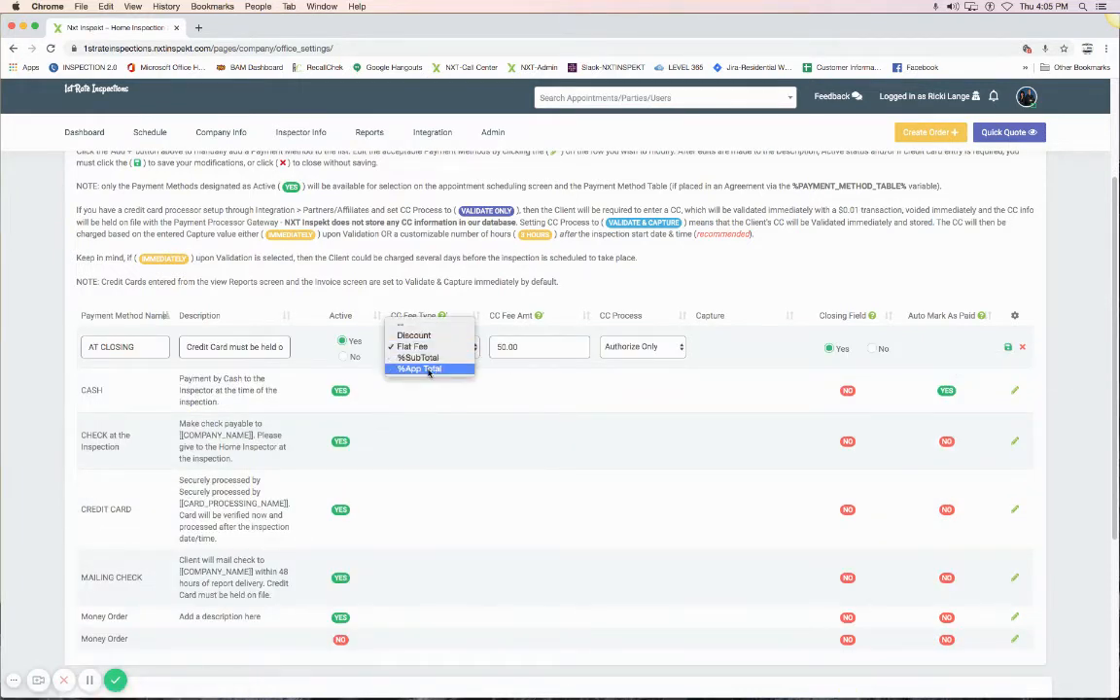
pyautogui.click(428, 370)
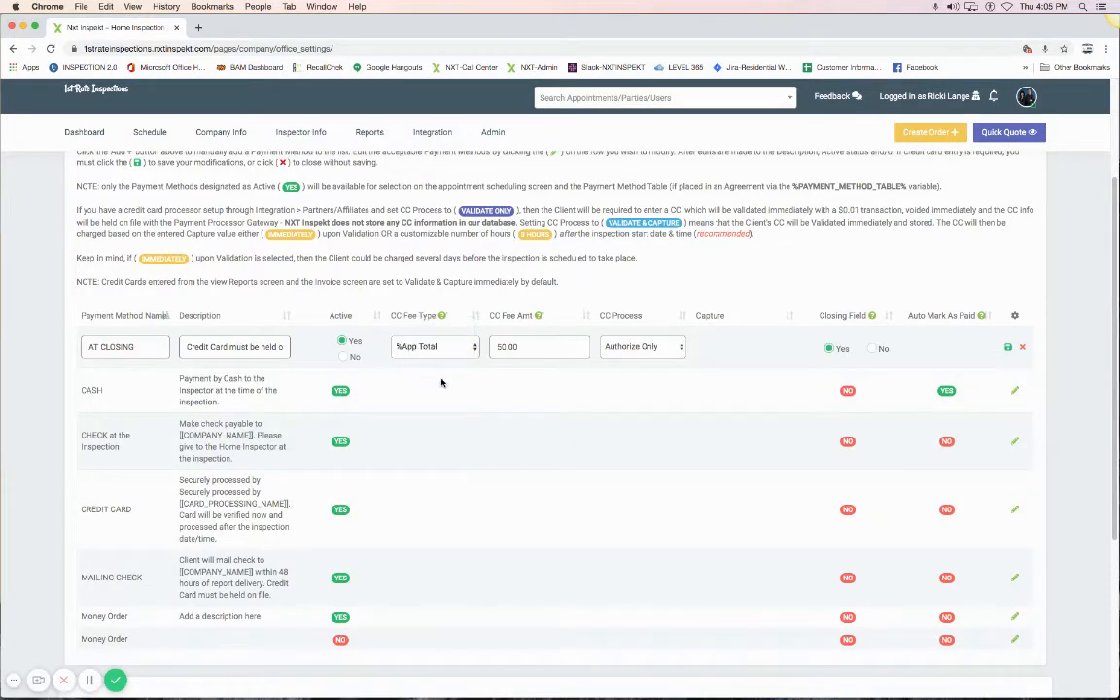
pyautogui.doubleClick(513, 346)
pyautogui.write('3')
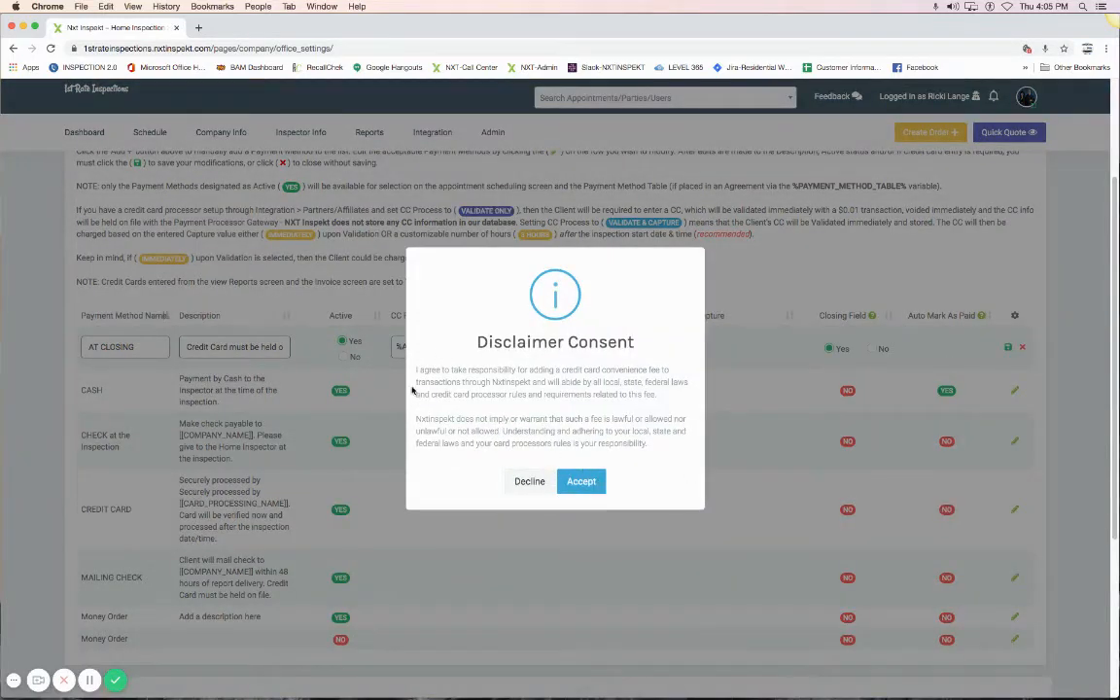
pyautogui.click(581, 483)
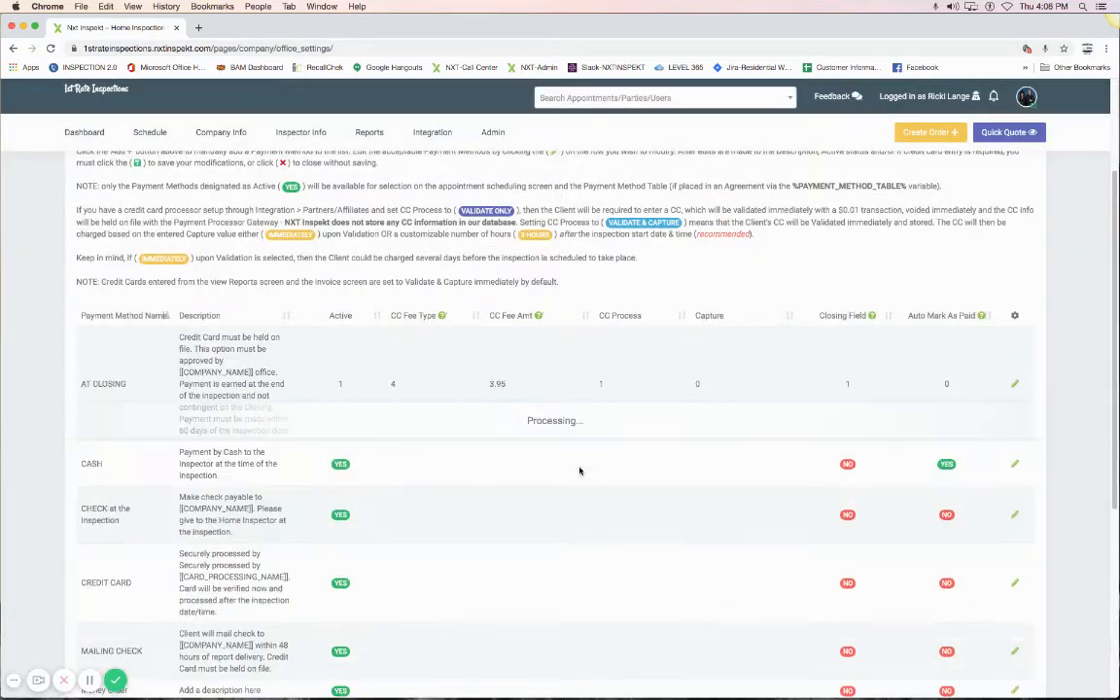
# - Open the CASH payment method for editing, check its Auto Mark As Paid setting, and save the row
pyautogui.scroll(-1, 488, 311)
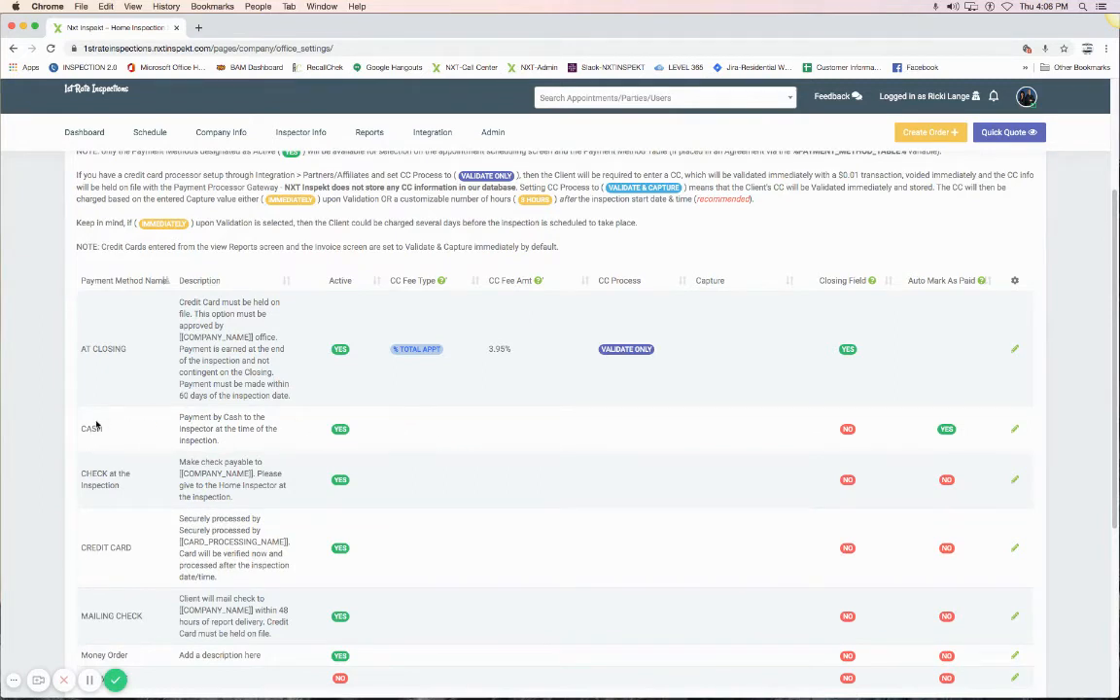
pyautogui.moveTo(75, 429); pyautogui.dragTo(112, 429)
pyautogui.click(121, 431)
pyautogui.click(1015, 429)
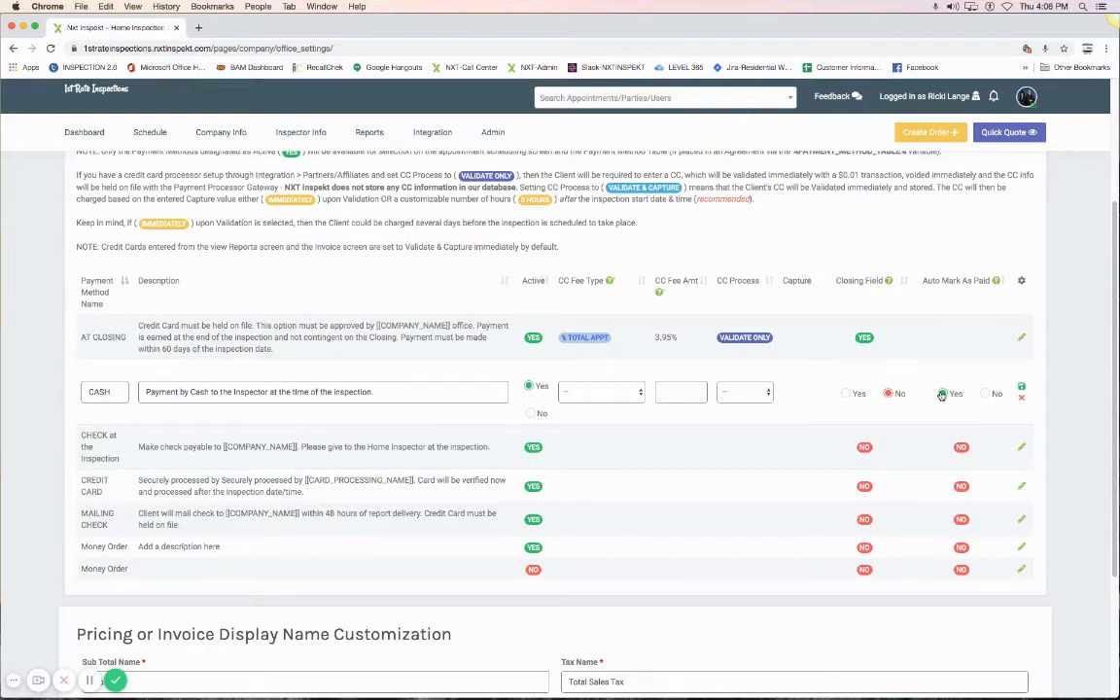
pyautogui.click(1023, 387)
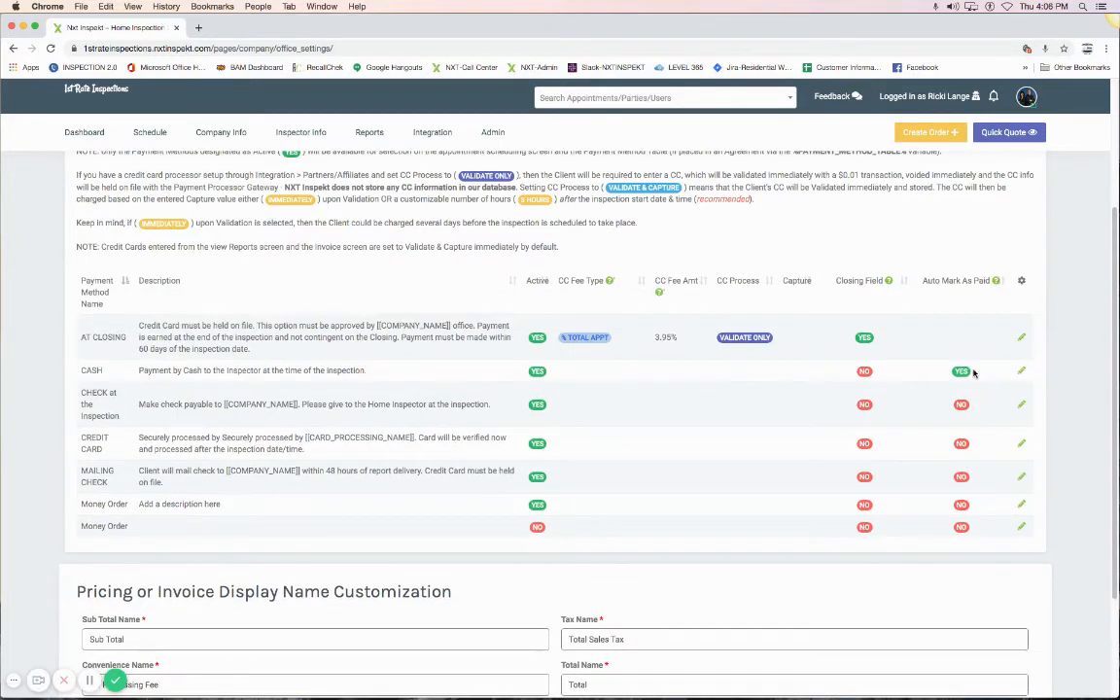
# - Rename the "CHECK at the Inspection" payment method to CHECK and save it with Auto Mark As Paid set to Yes
pyautogui.click(1021, 404)
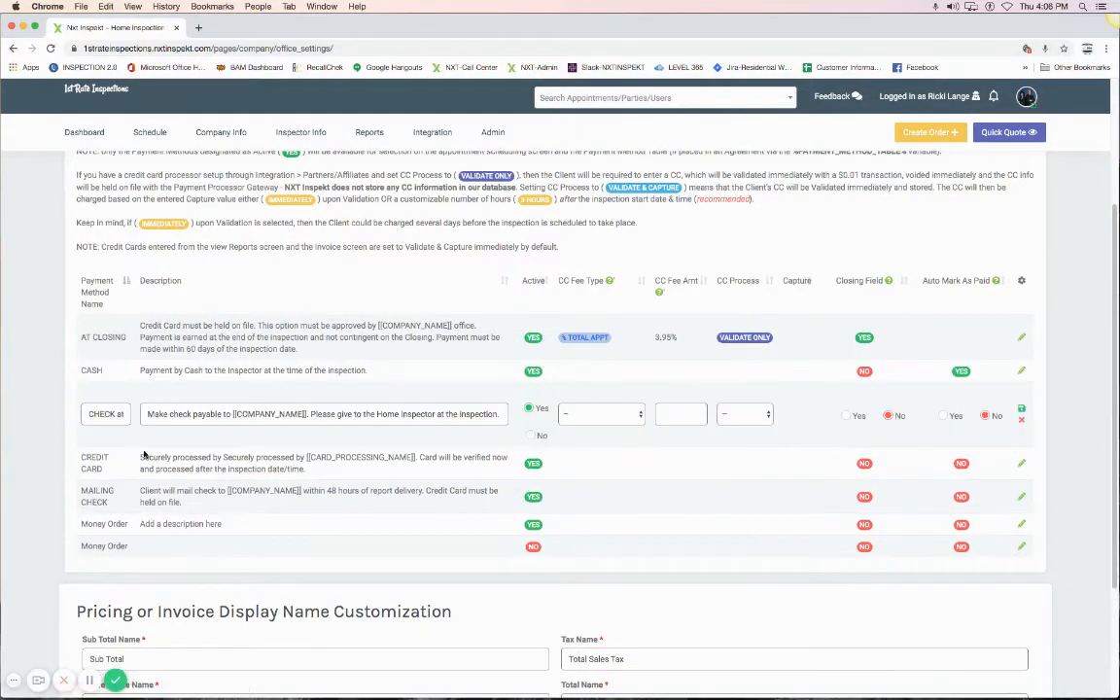
pyautogui.moveTo(119, 414); pyautogui.dragTo(141, 415)
pyautogui.press('BackSpace')
pyautogui.moveTo(193, 413); pyautogui.dragTo(332, 413)
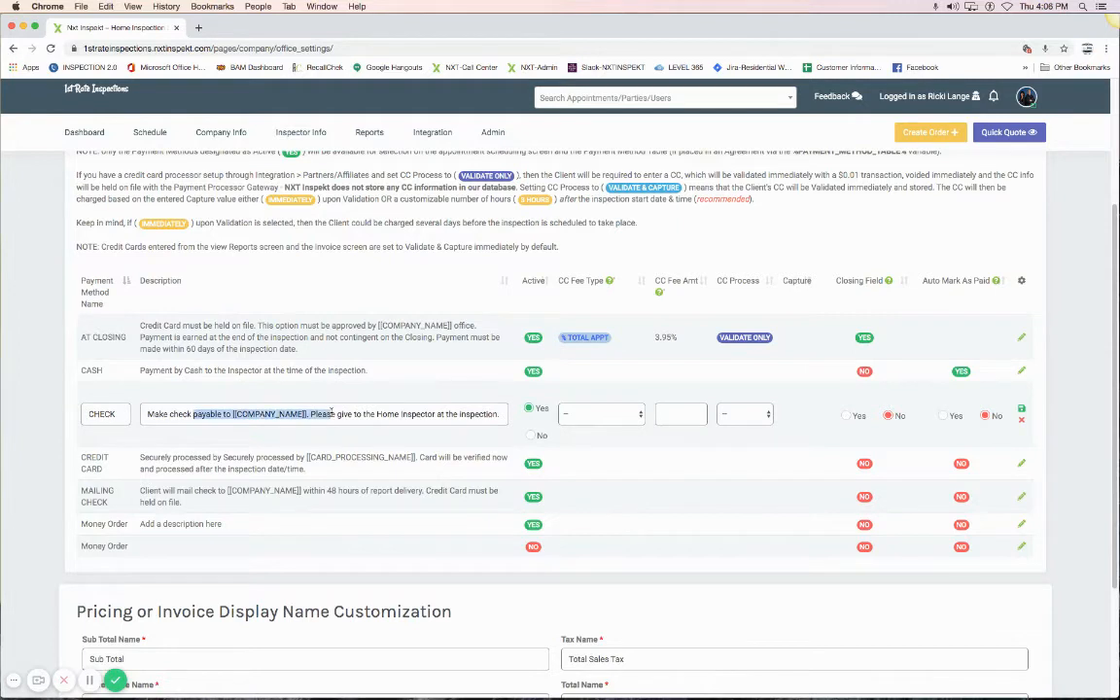
pyautogui.click(530, 435)
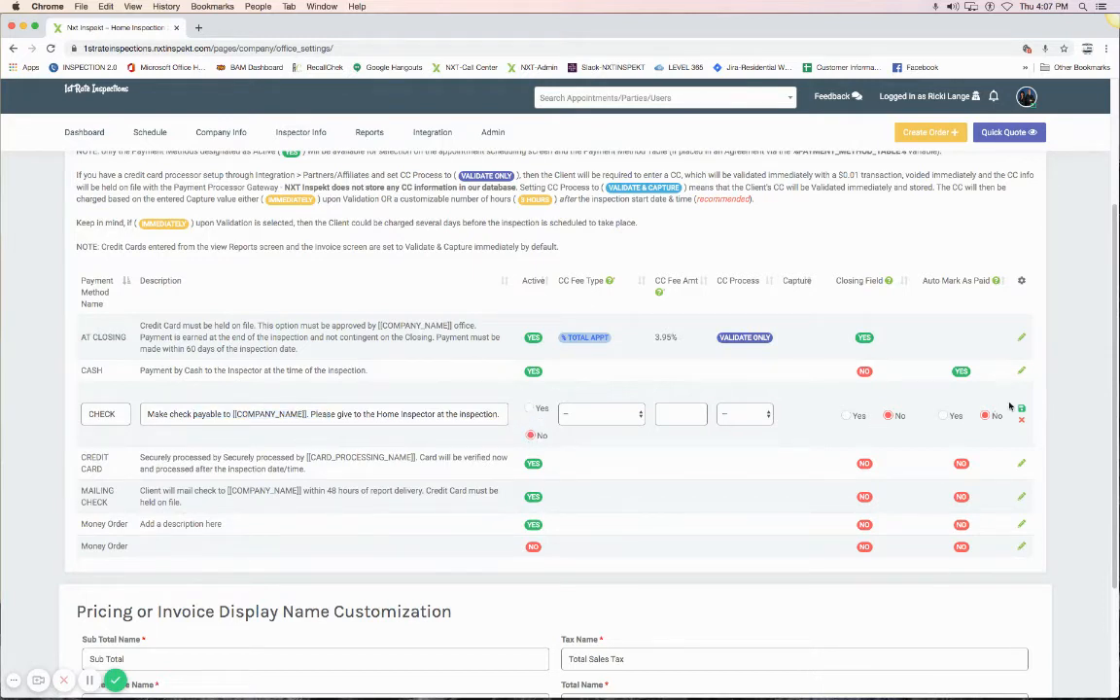
pyautogui.click(529, 408)
pyautogui.click(943, 417)
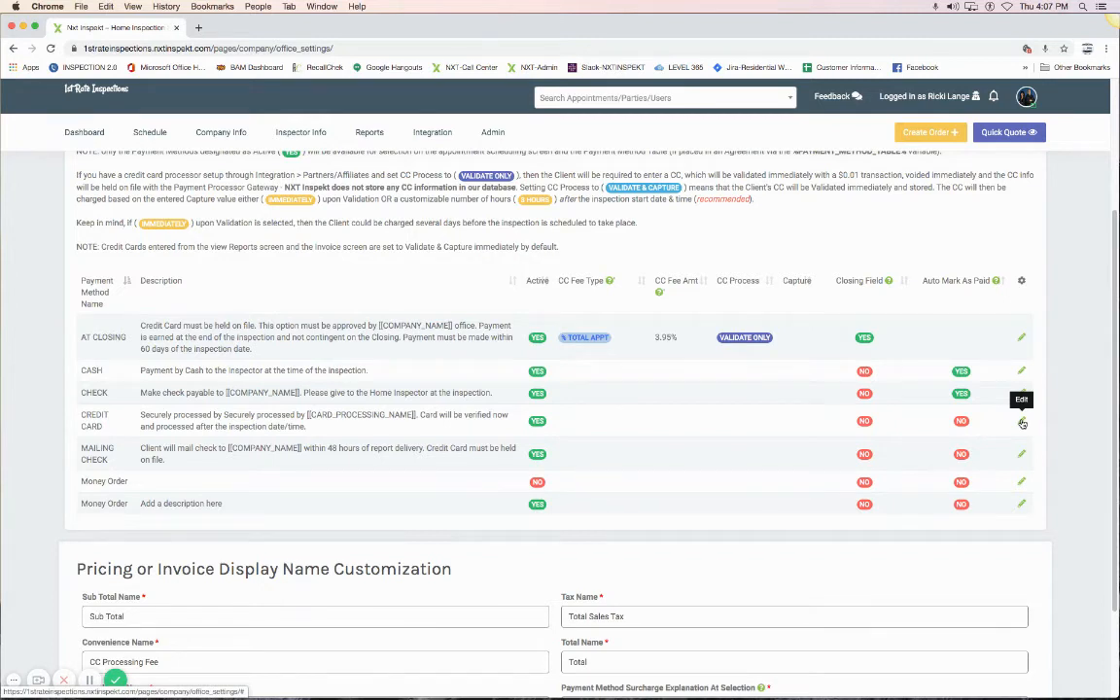
# - Open the CREDIT CARD payment method for editing and shorten its name to CREDIT
pyautogui.click(1022, 423)
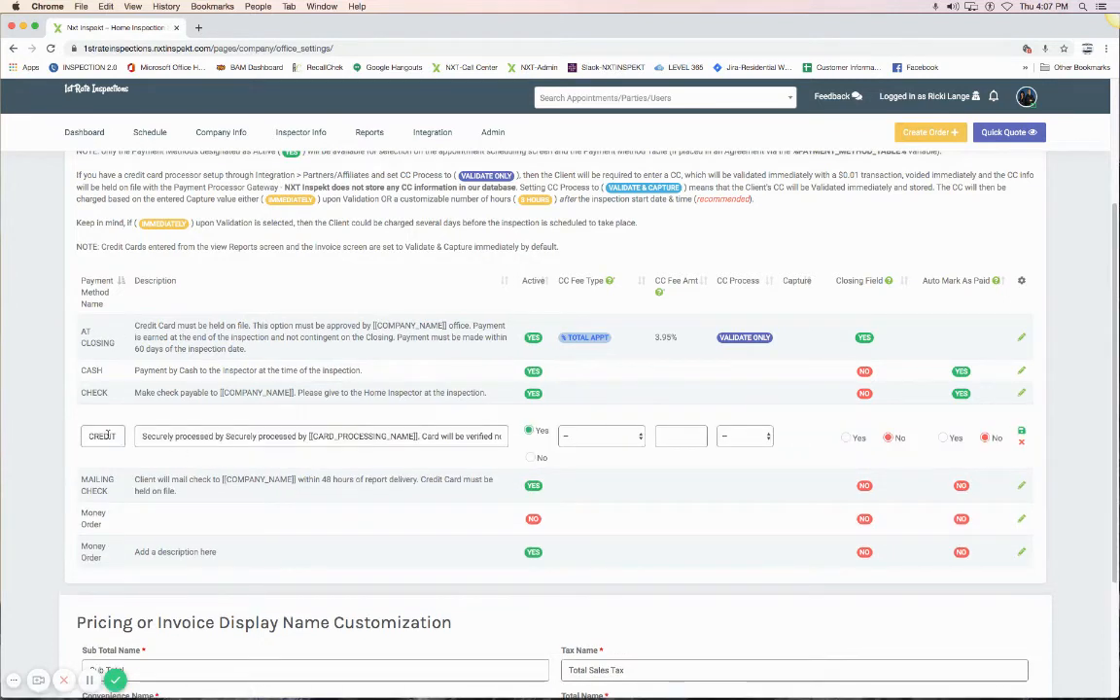
pyautogui.moveTo(114, 435); pyautogui.dragTo(121, 437)
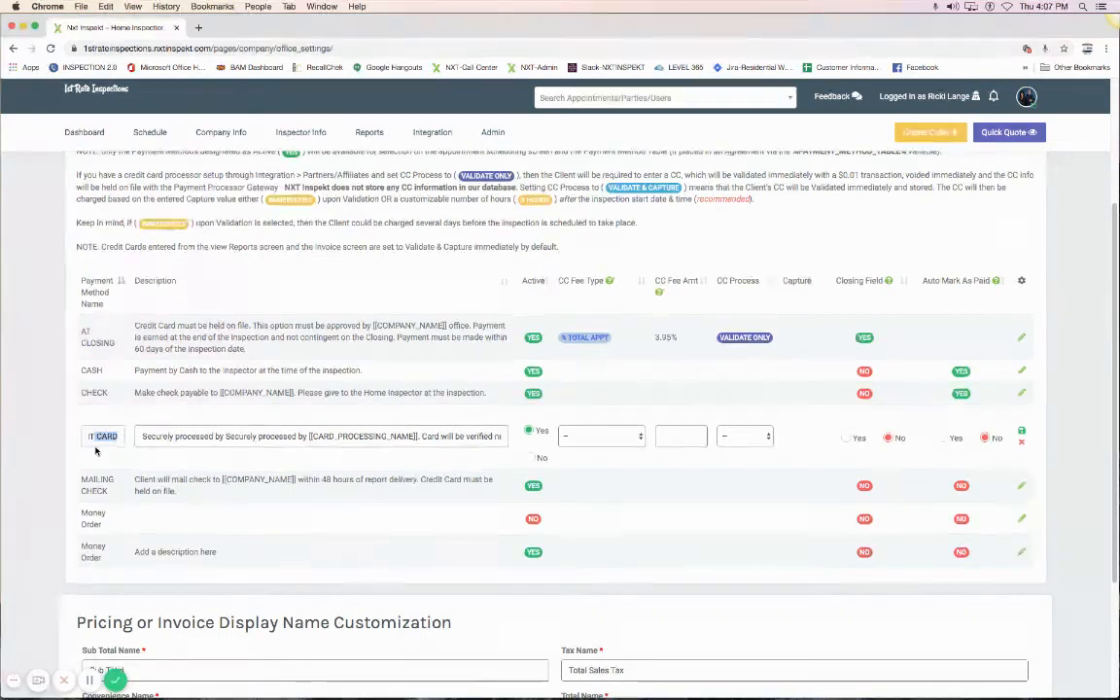
pyautogui.press('BackSpace')
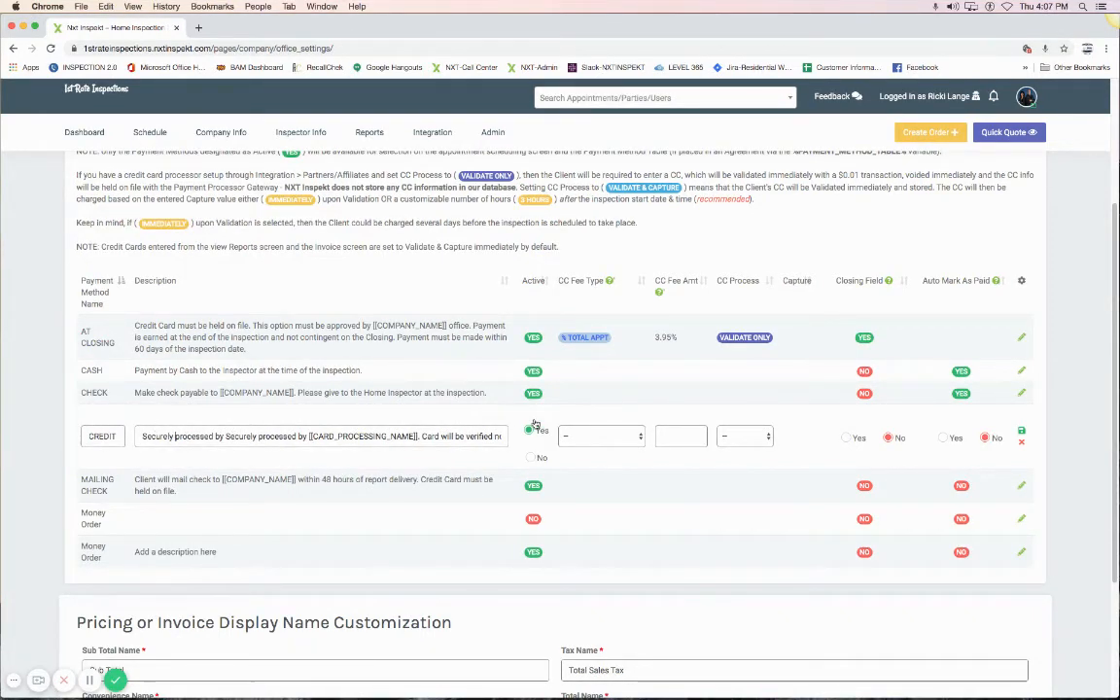
# - Set the CREDIT payment method's CC Fee Type to Flat Fee with a fee amount of 50.00
pyautogui.click(603, 442)
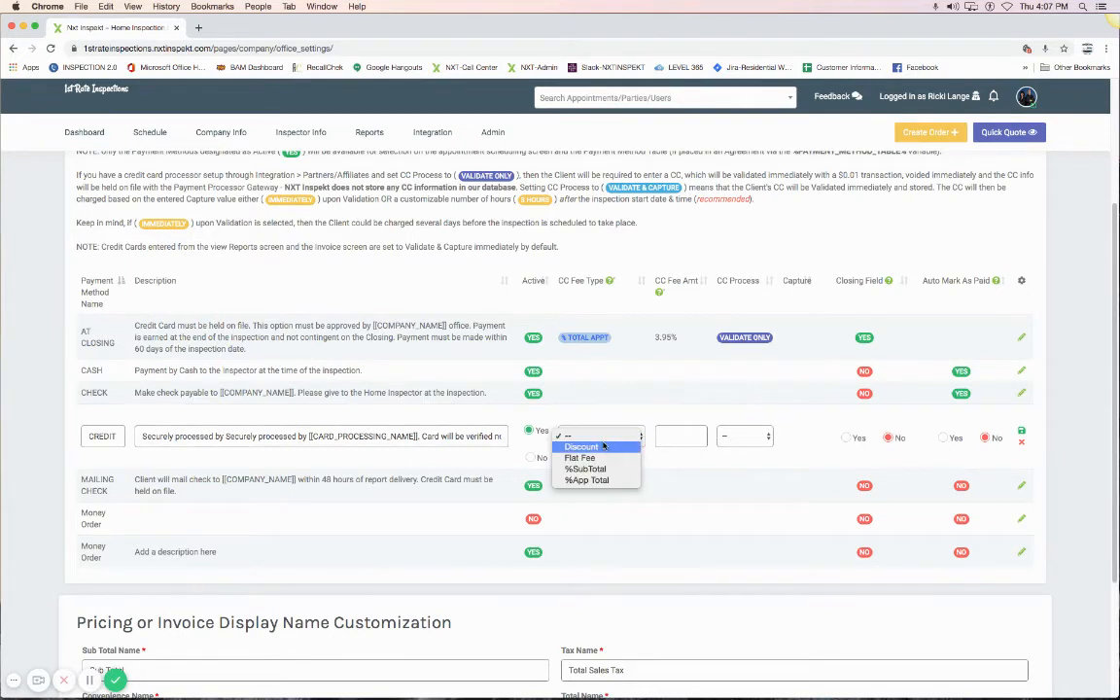
pyautogui.click(609, 481)
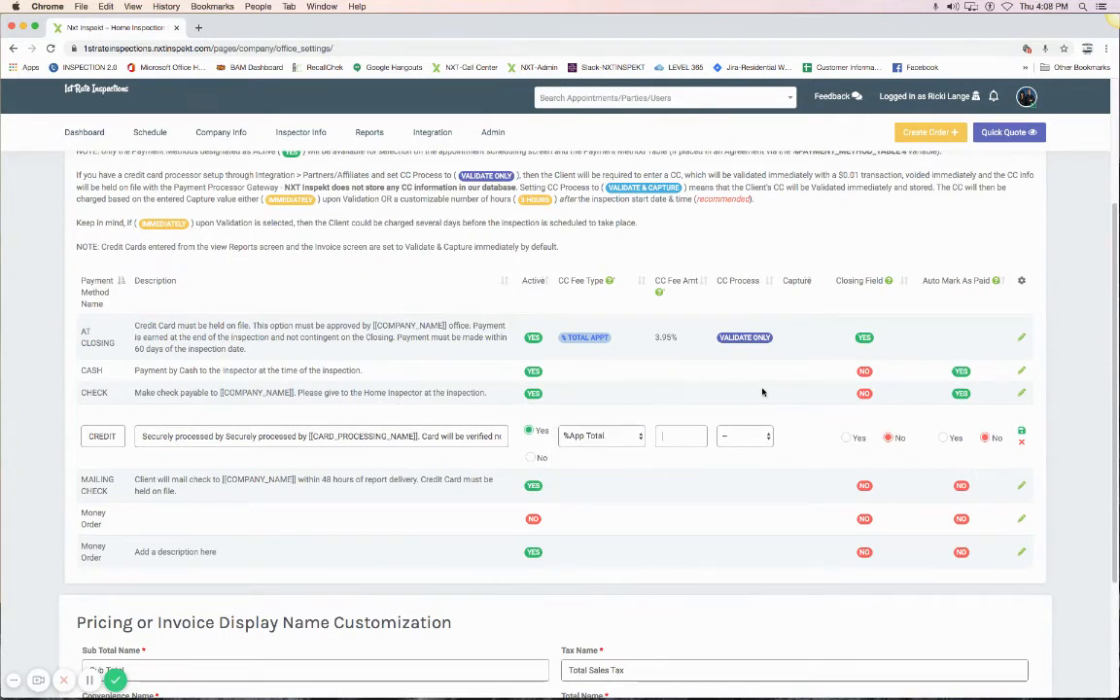
pyautogui.click(580, 434)
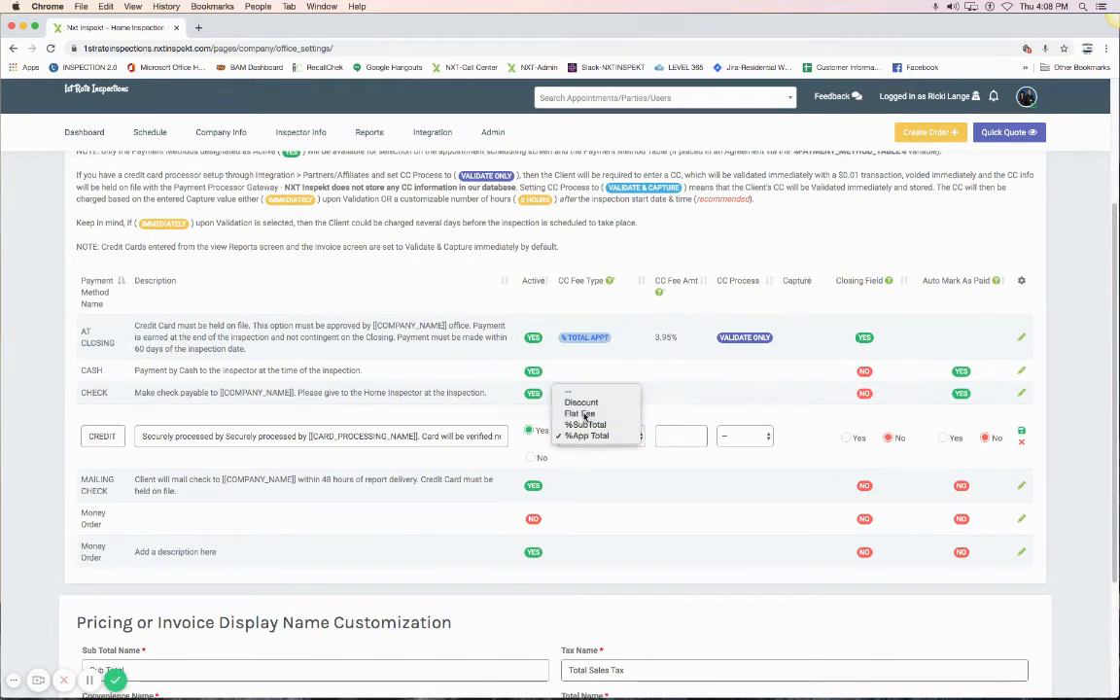
pyautogui.click(584, 414)
pyautogui.click(688, 436)
pyautogui.write('$')
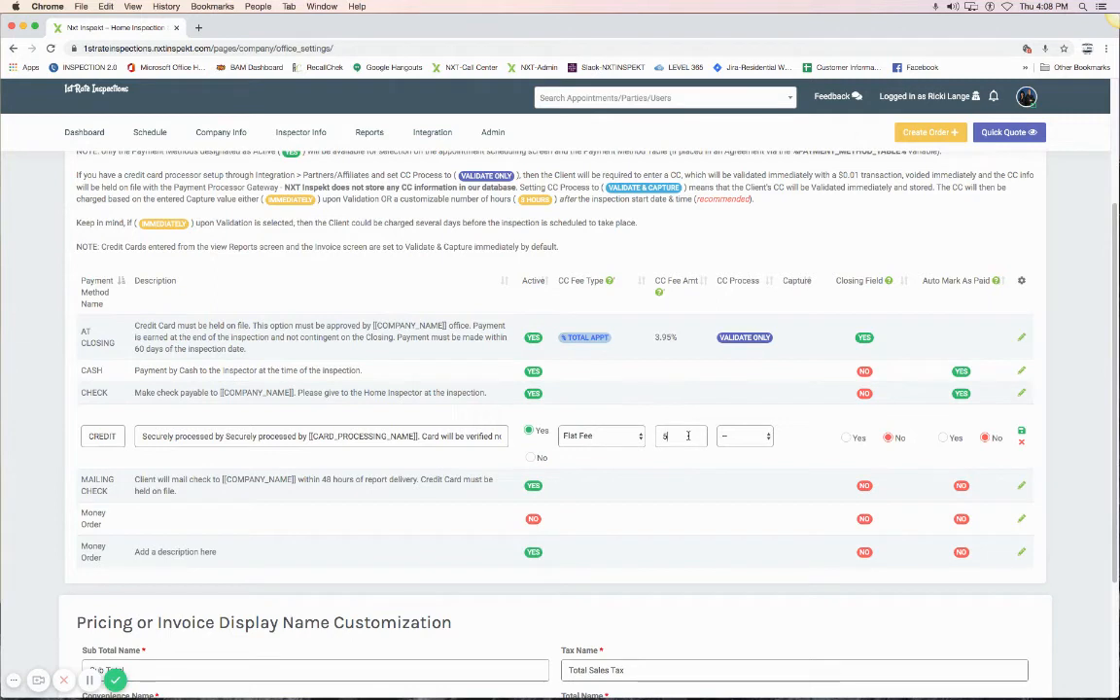
pyautogui.write('0.00')
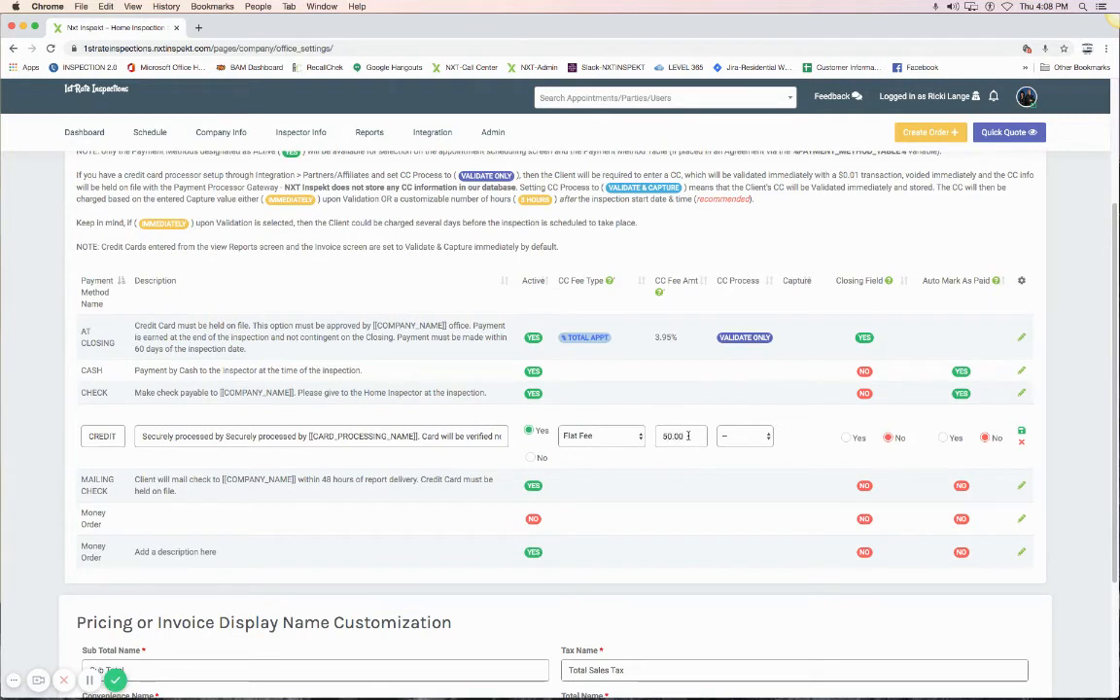
# - Set the credit card method's CC Process to Authorize & Capture with capture at 3 HOURS, and save it, accepting the fee disclaimer
pyautogui.click(743, 436)
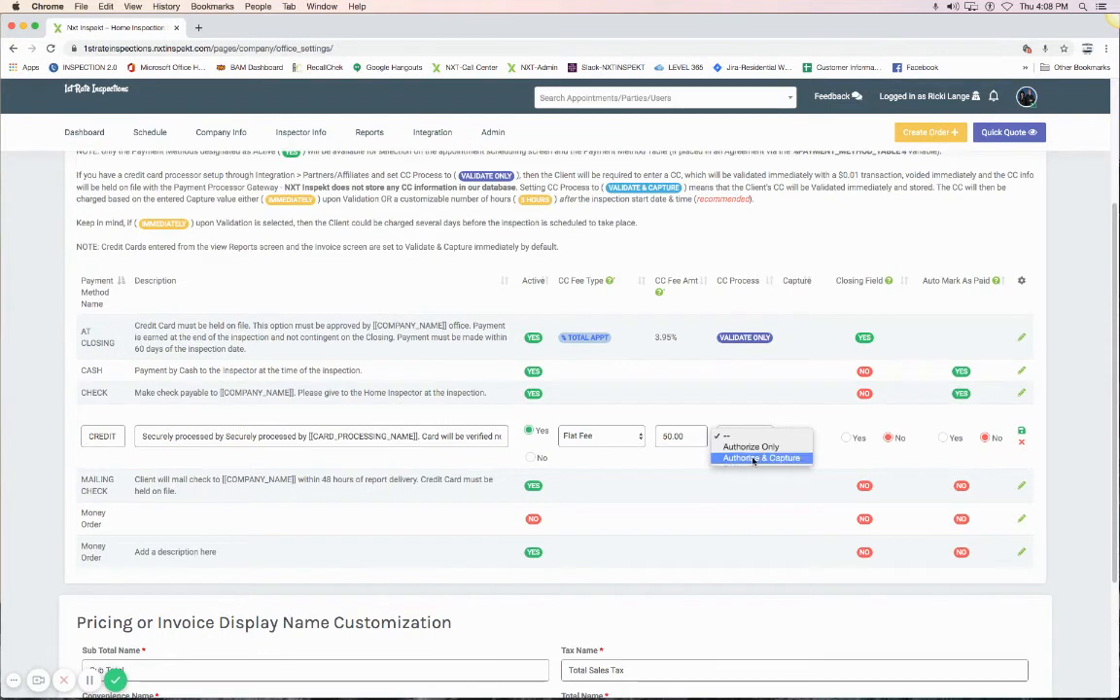
pyautogui.click(754, 458)
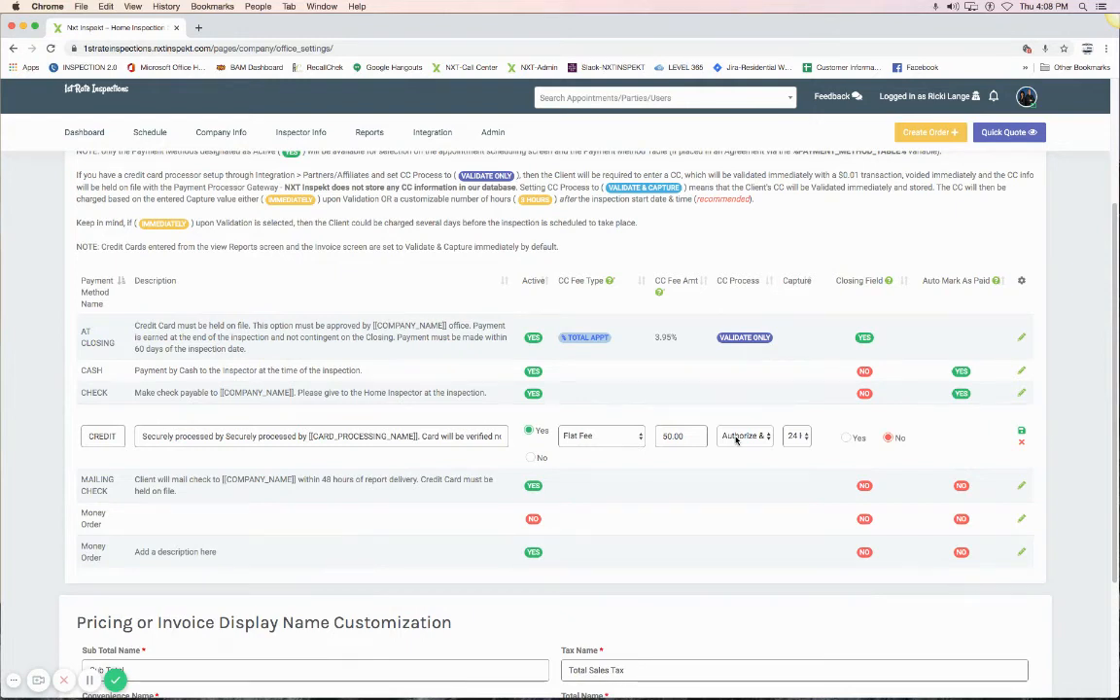
pyautogui.click(798, 437)
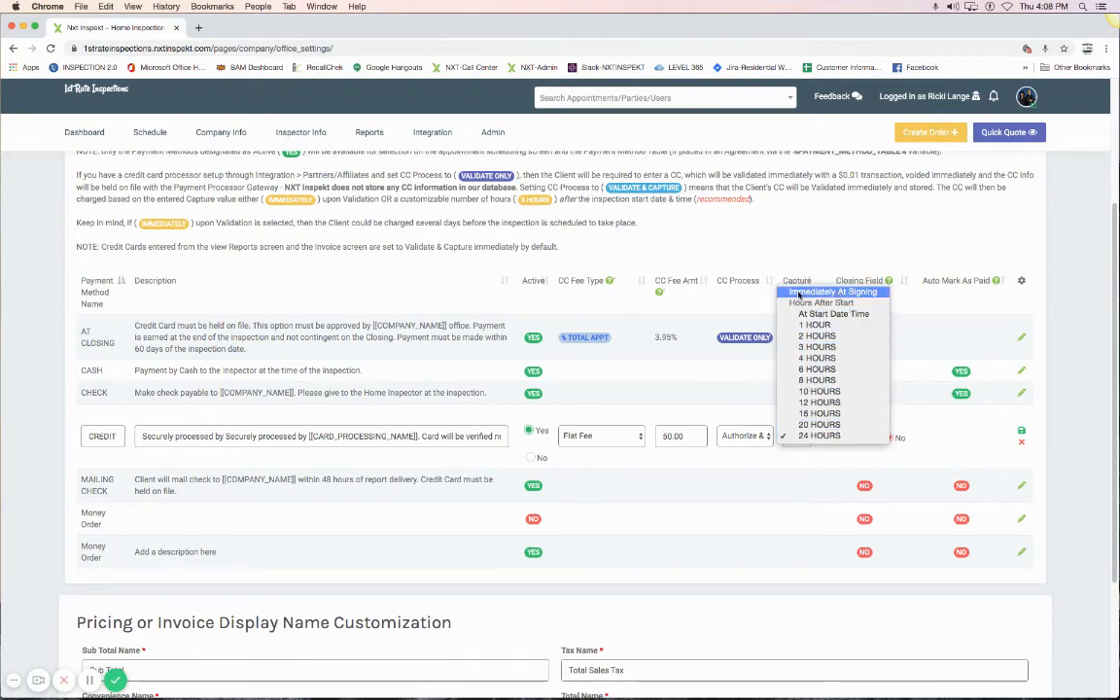
pyautogui.click(817, 349)
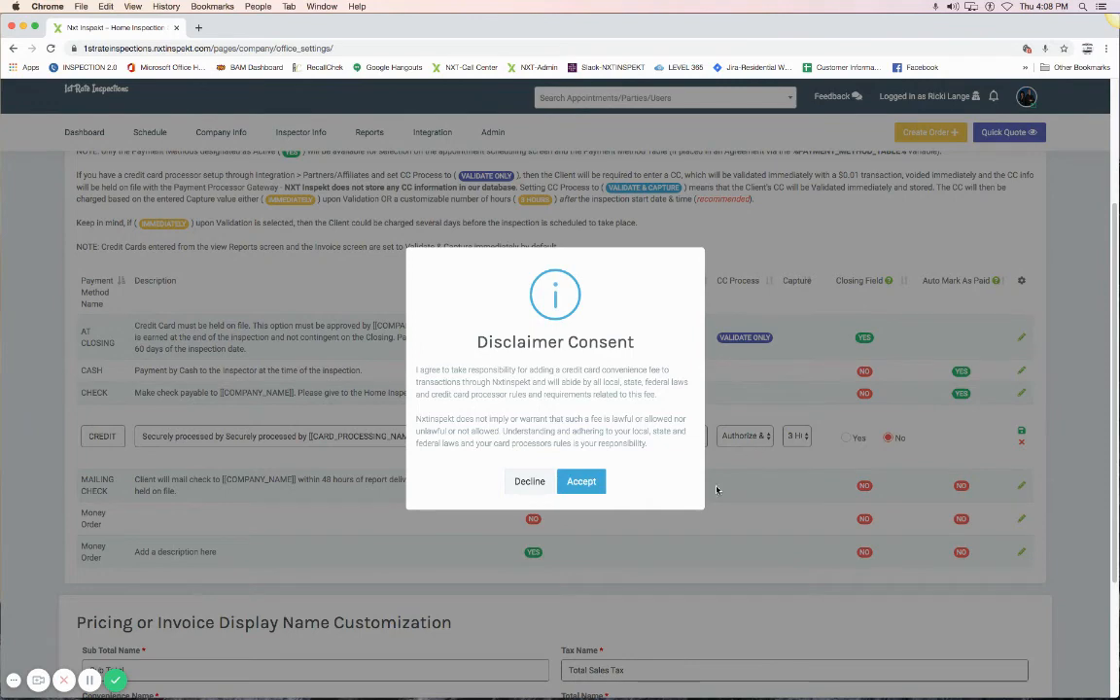
pyautogui.click(580, 483)
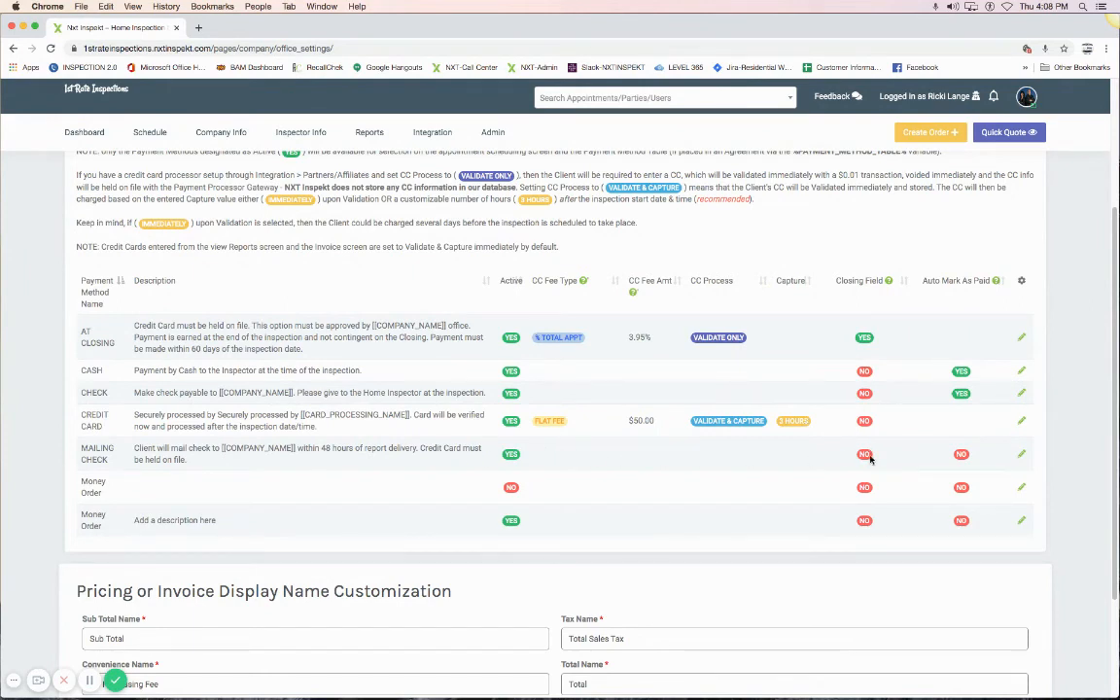
# - Set the MAILING CHECK payment method's Active status to No and save the row
pyautogui.click(1021, 456)
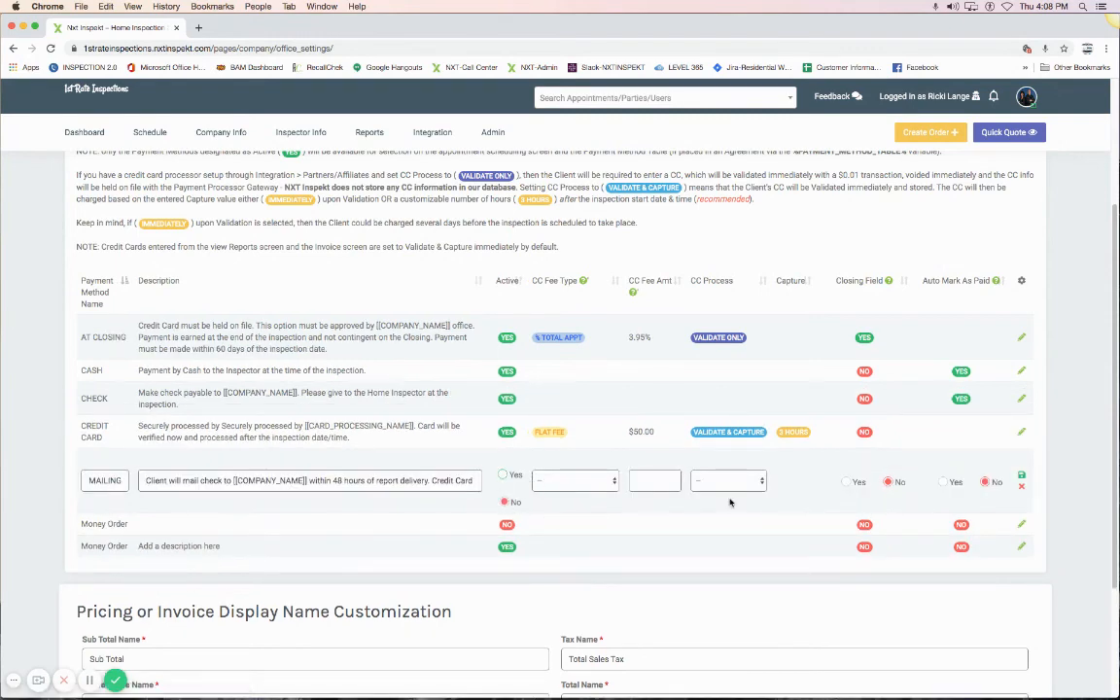
pyautogui.click(1021, 475)
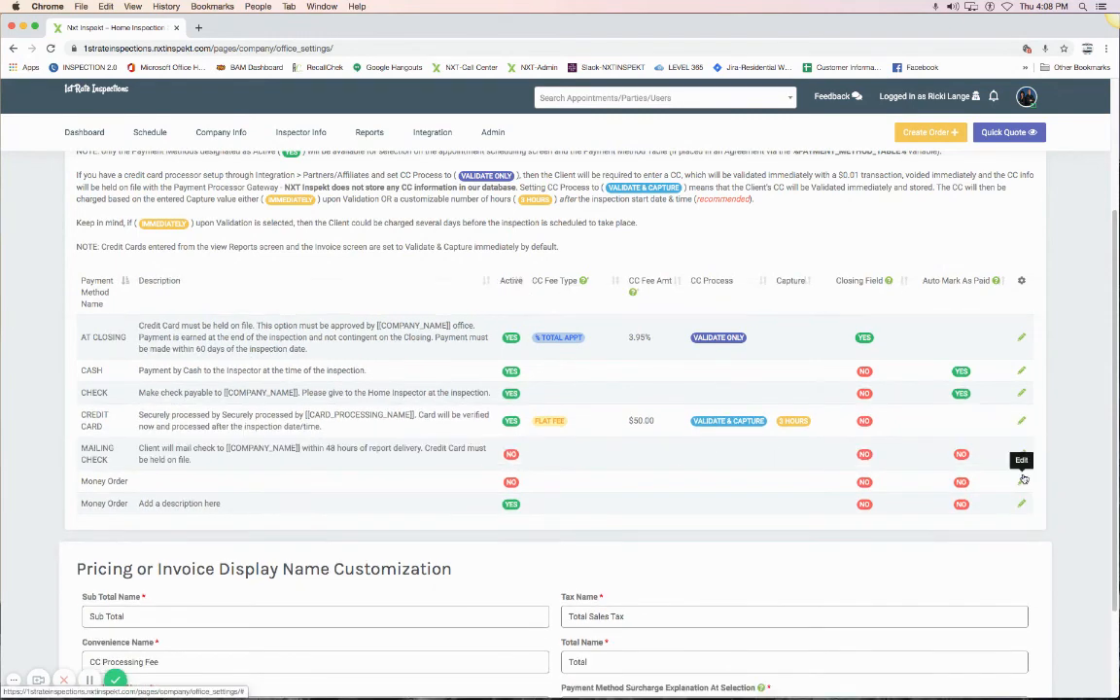
# - Open the active Money Order payment method for editing, review its name and description, and save the row
pyautogui.scroll(-1, 985, 414)
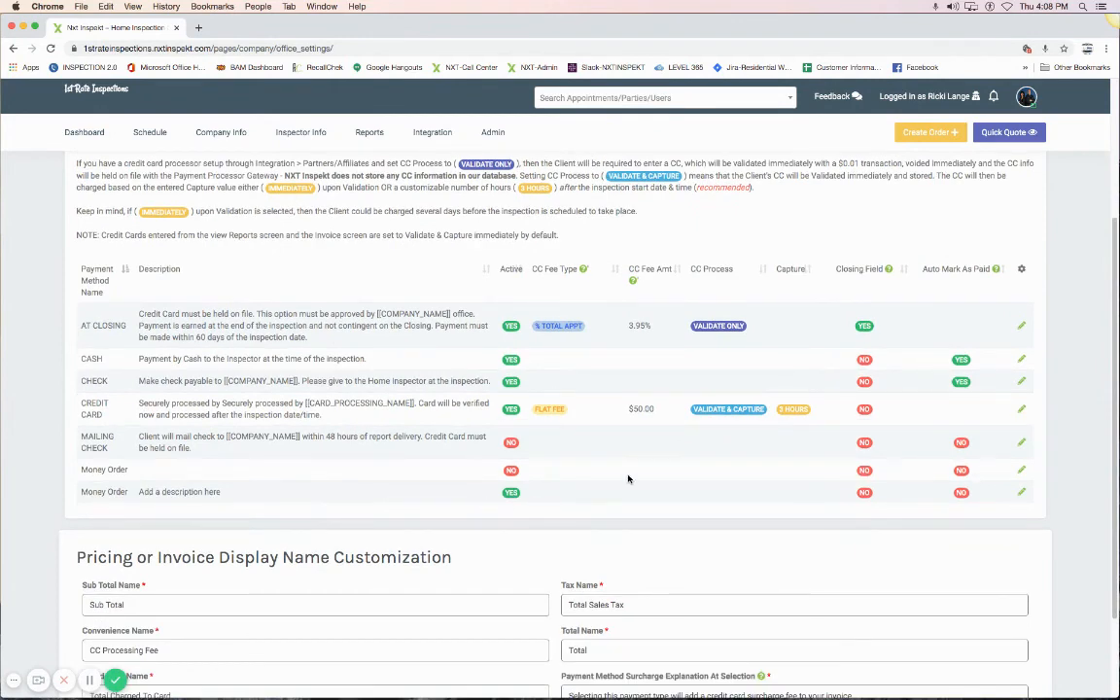
pyautogui.click(1020, 492)
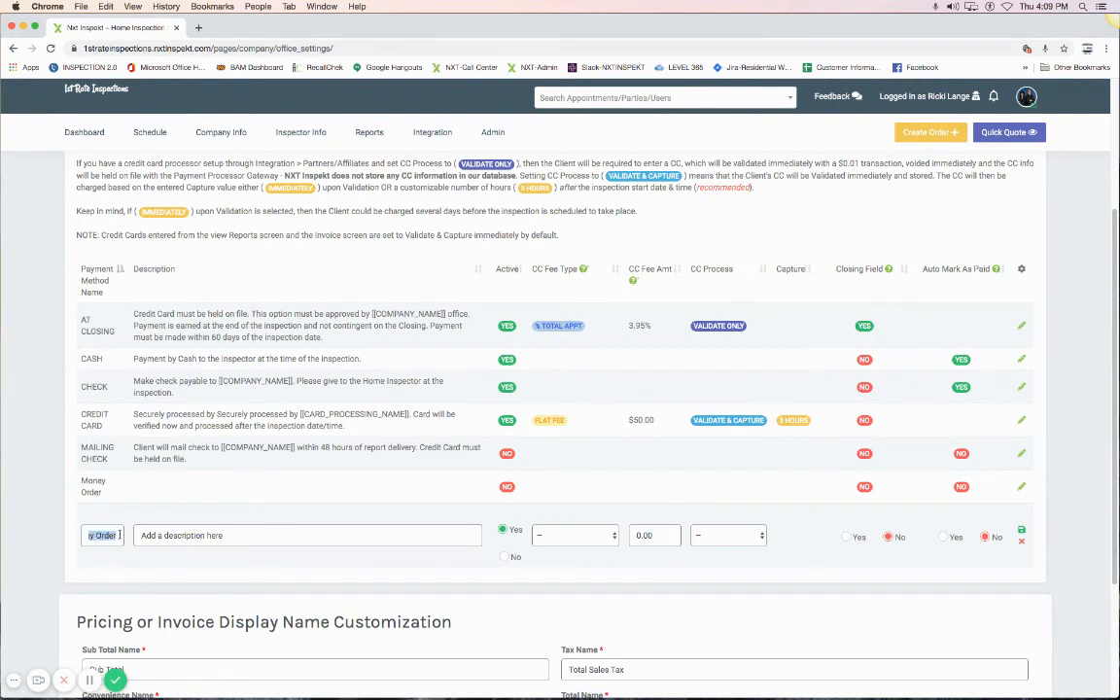
pyautogui.moveTo(173, 536); pyautogui.dragTo(254, 536)
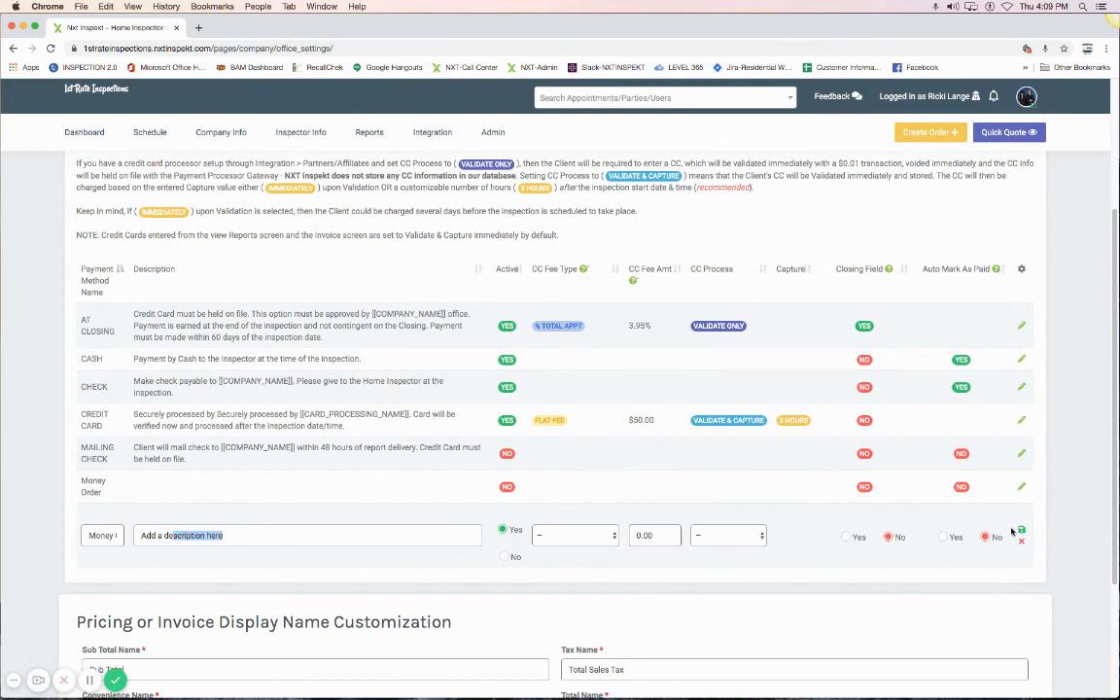
pyautogui.click(1022, 531)
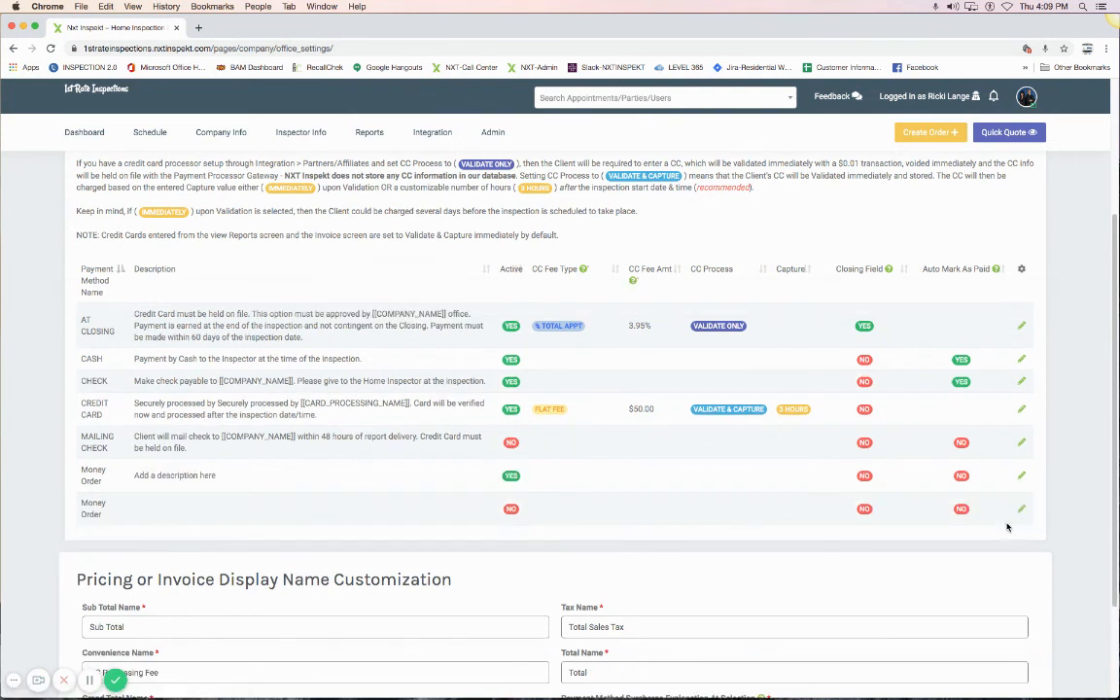
pyautogui.scroll(3, 786, 453)
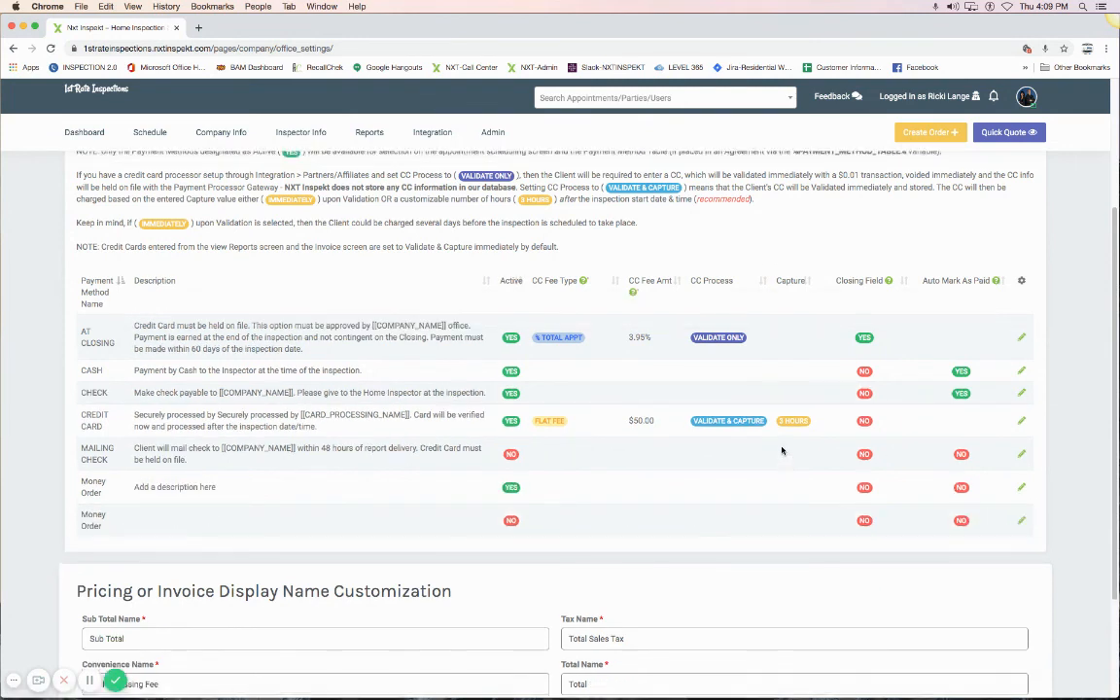
pyautogui.scroll(3, 470, 342)
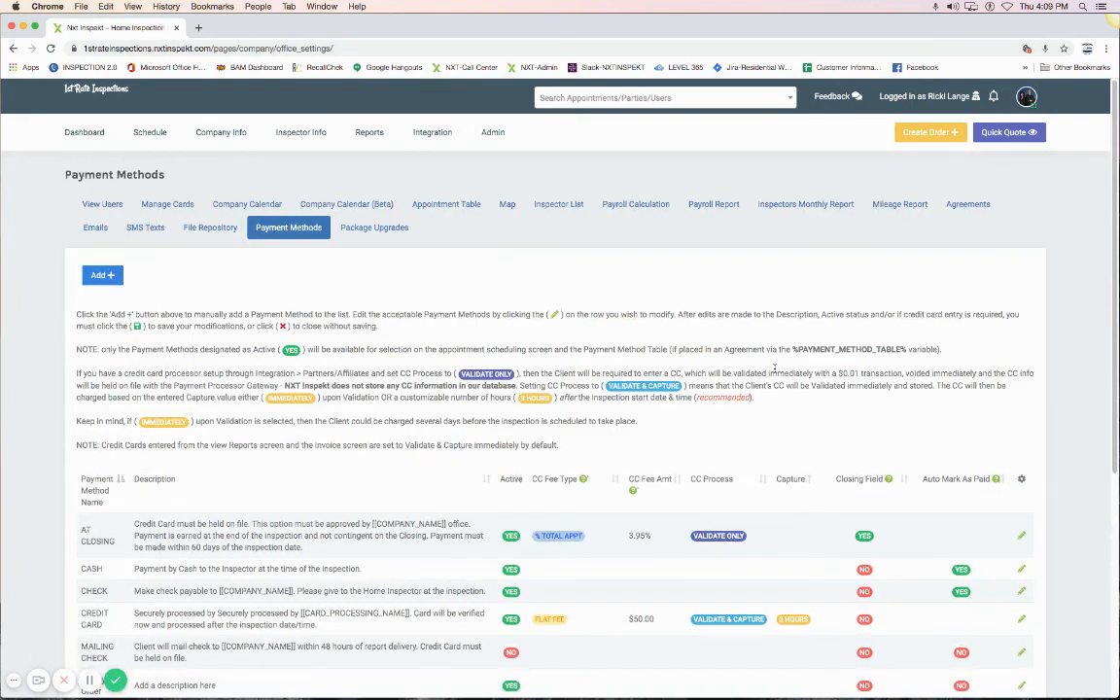